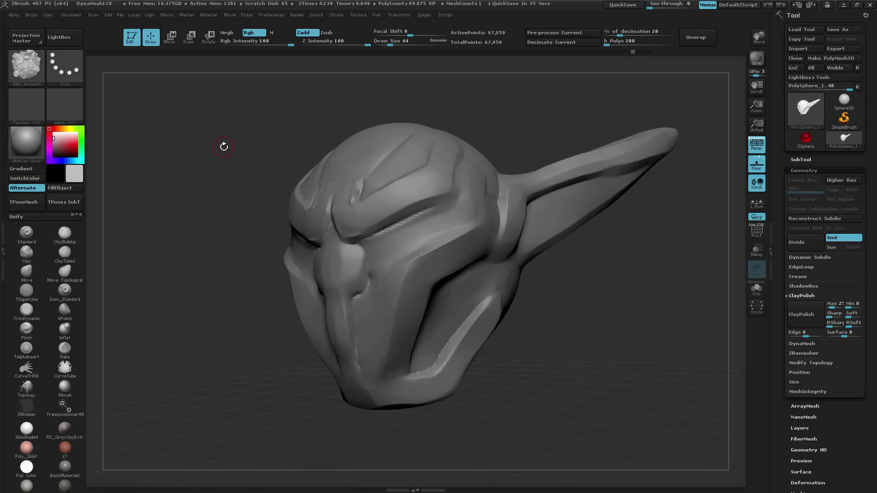
Orbit the helmet to view its right side and browse the sculpting brushes
drag(213, 144, 364, 183)
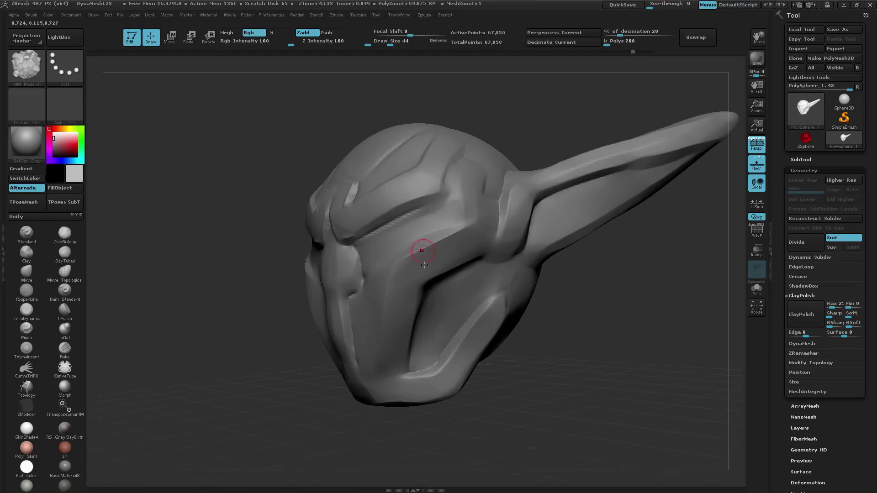
drag(219, 186, 226, 184)
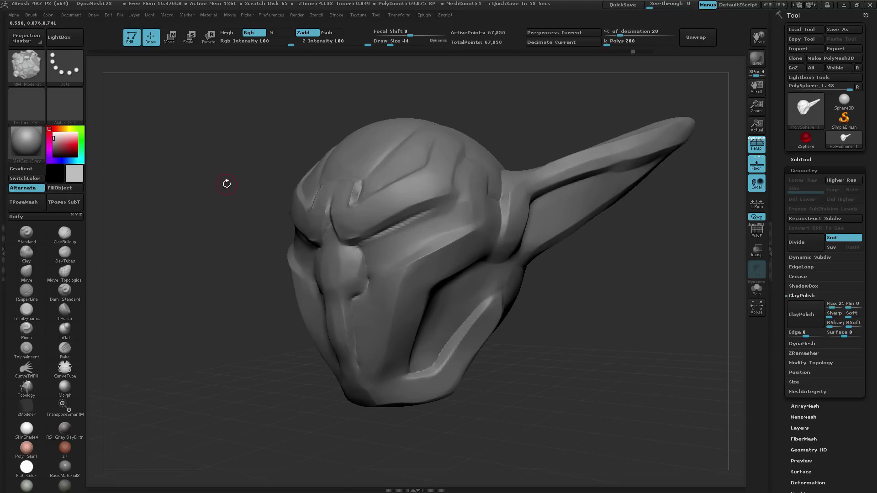
click(19, 65)
Load a Fasteners bolt insert mesh from the M picker and zoom in on the helmet
key(m)
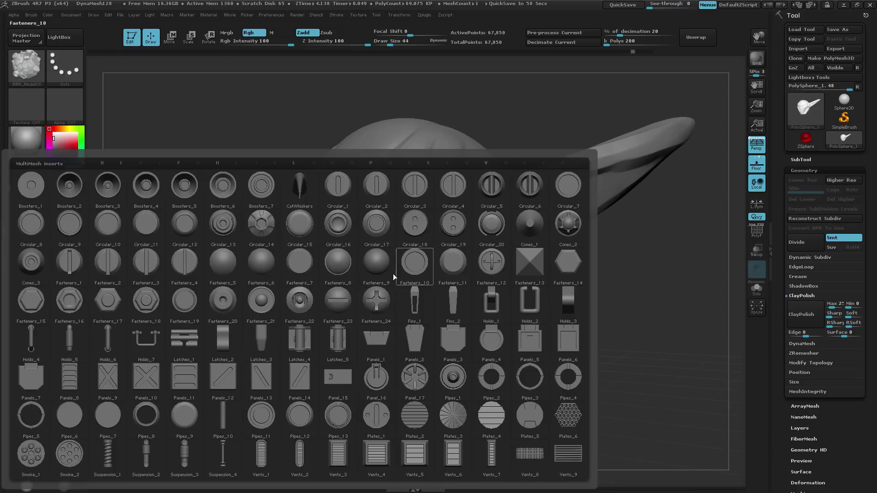
click(452, 266)
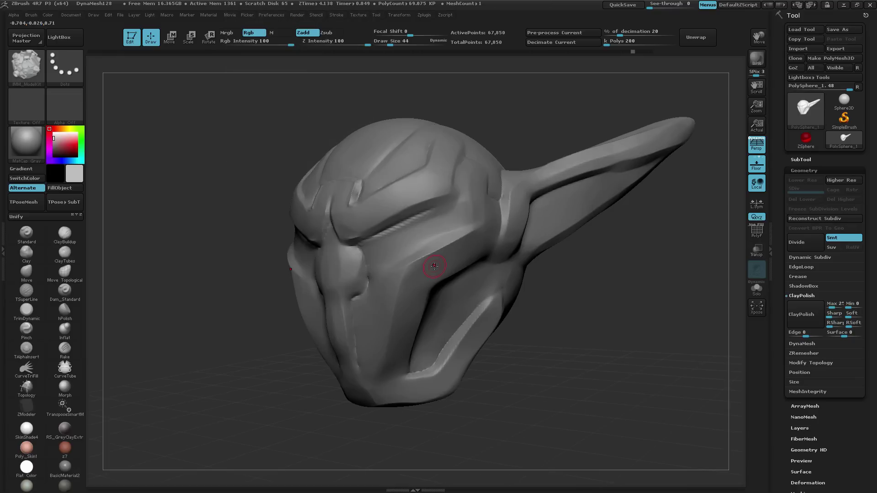
scroll(446, 282, up, 2)
scroll(425, 272, up, 1)
scroll(416, 272, up, 2)
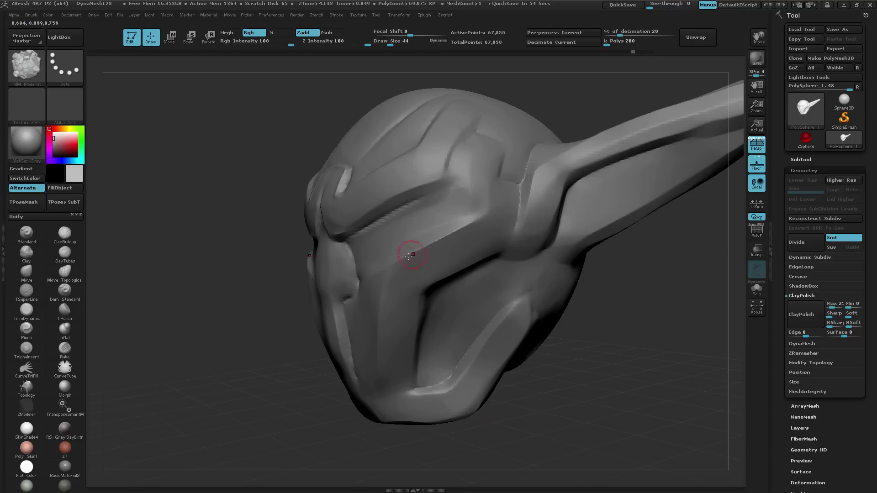
mouse_move(427, 276)
mouse_down()
mouse_move(434, 264)
mouse_move(411, 274)
mouse_move(384, 306)
mouse_move(386, 297)
mouse_up()
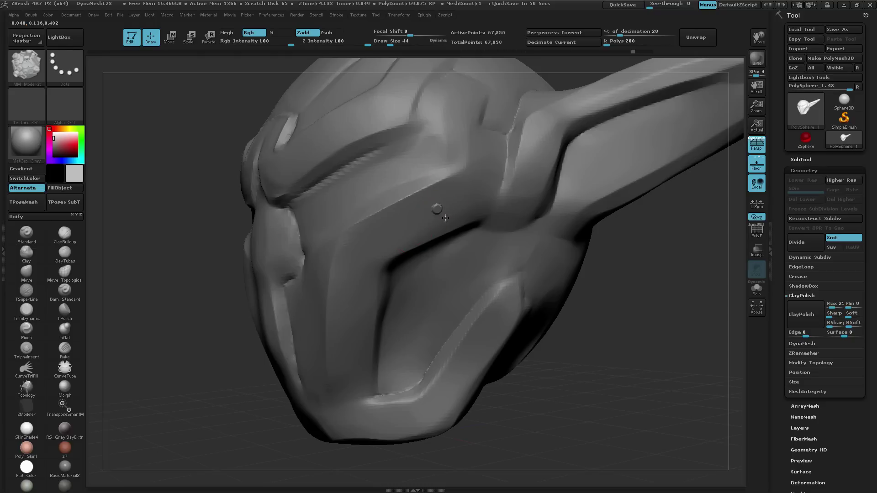
Place trial bolt heads down the cheek seam to the chin, then undo them
drag(437, 208, 452, 218)
drag(354, 258, 366, 268)
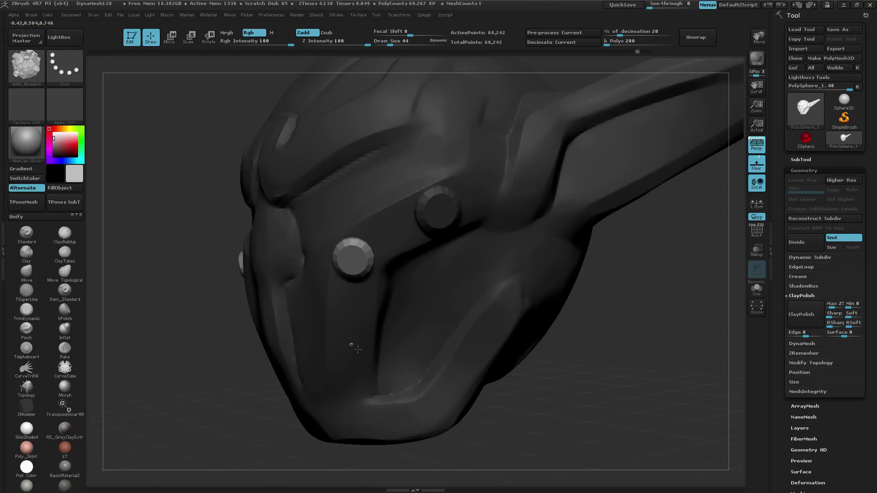
drag(351, 346, 363, 355)
drag(345, 416, 373, 410)
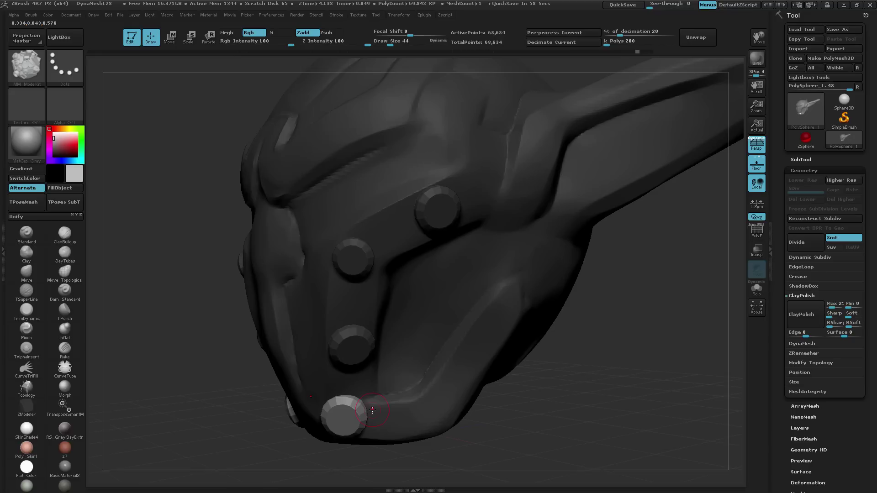
key(ctrl+z)
key(ctrl+z)
key(ctrl+z)
key(ctrl+z)
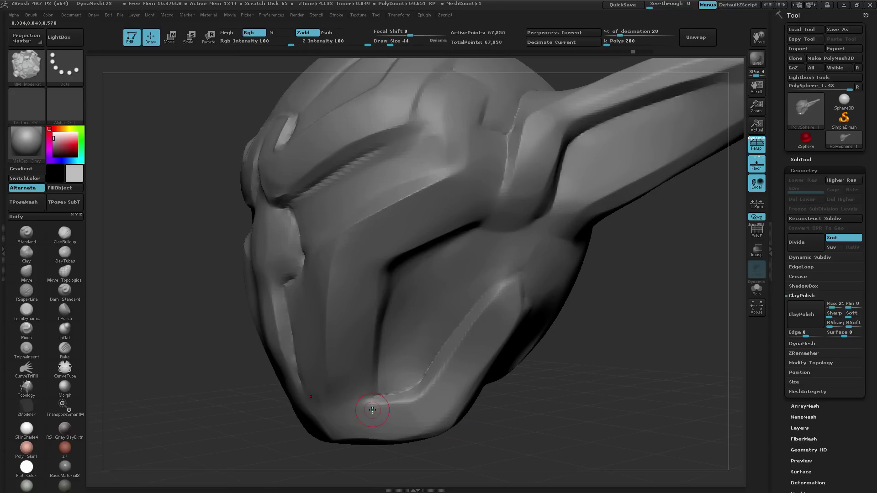
Re-place bolts on the upper seam, cheek panel, chin and jaw seam, then view the cheek
drag(434, 270, 460, 358)
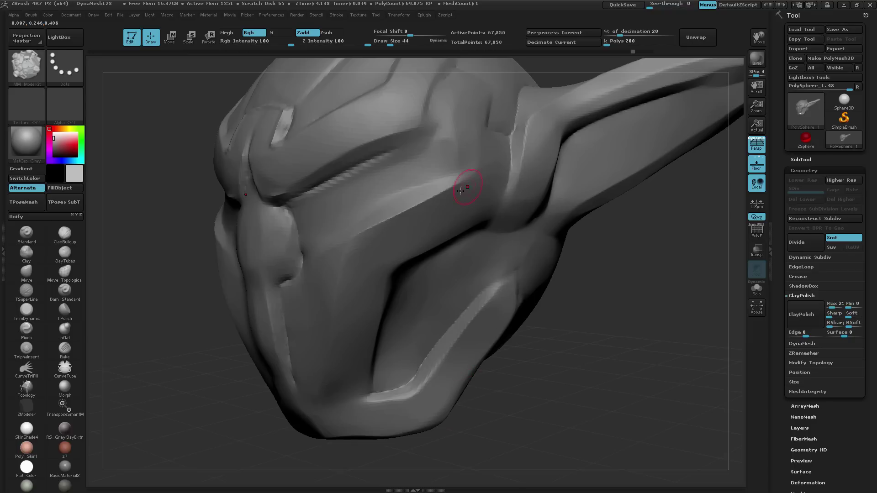
drag(452, 208, 476, 223)
drag(369, 260, 395, 273)
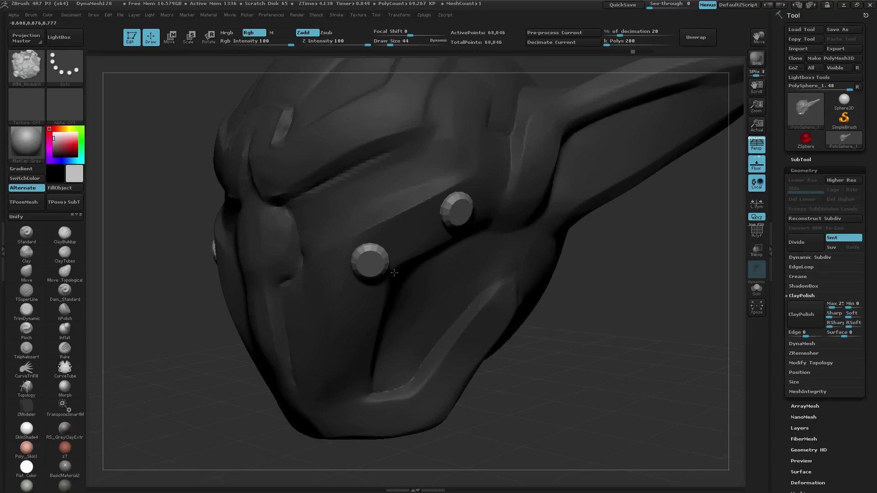
drag(341, 423, 382, 432)
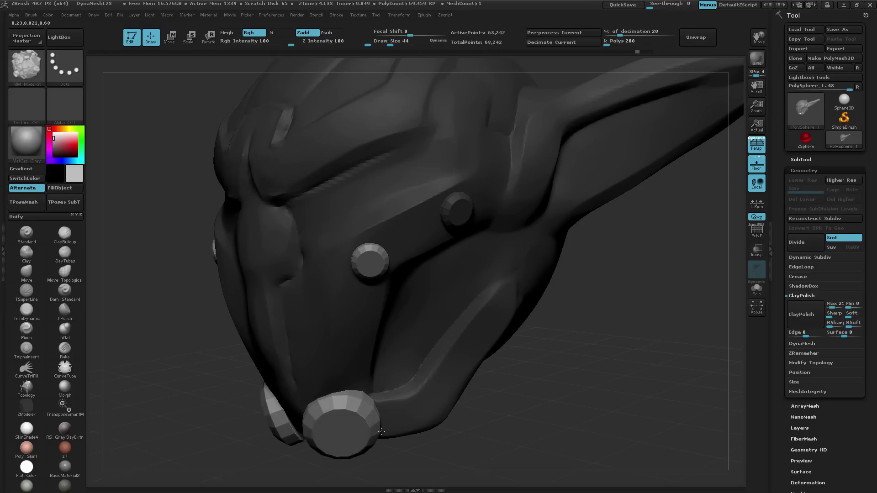
drag(464, 349, 479, 357)
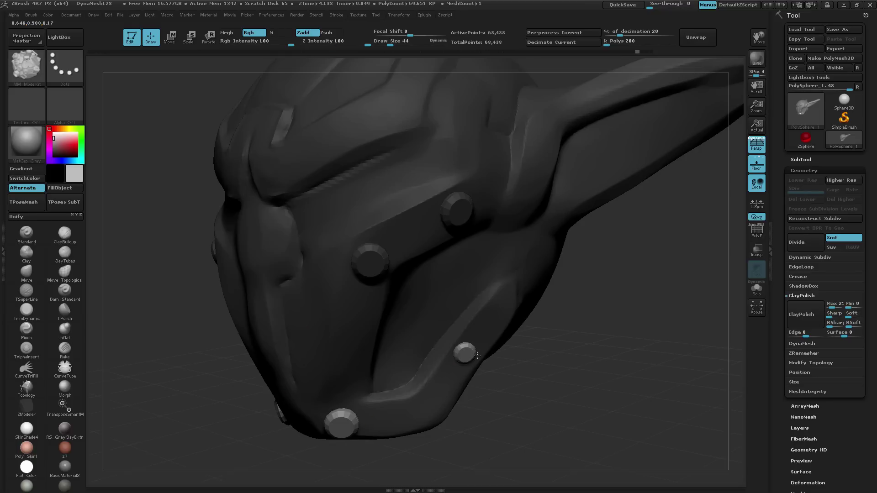
drag(473, 388, 310, 405)
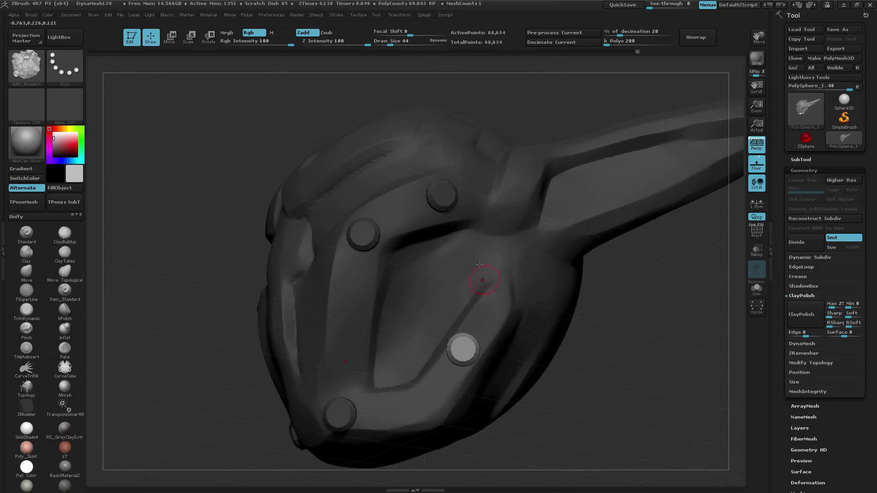
mouse_move(398, 62)
mouse_down()
mouse_move(483, 379)
mouse_move(472, 338)
mouse_up()
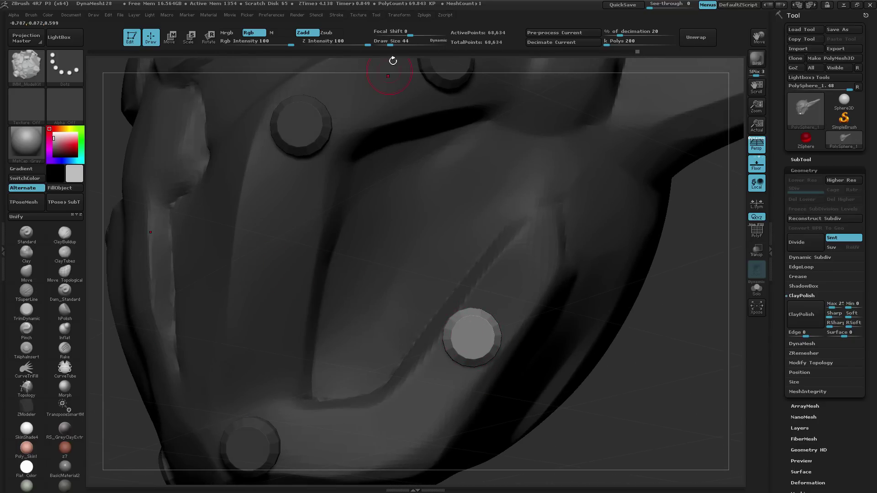
drag(390, 45, 383, 46)
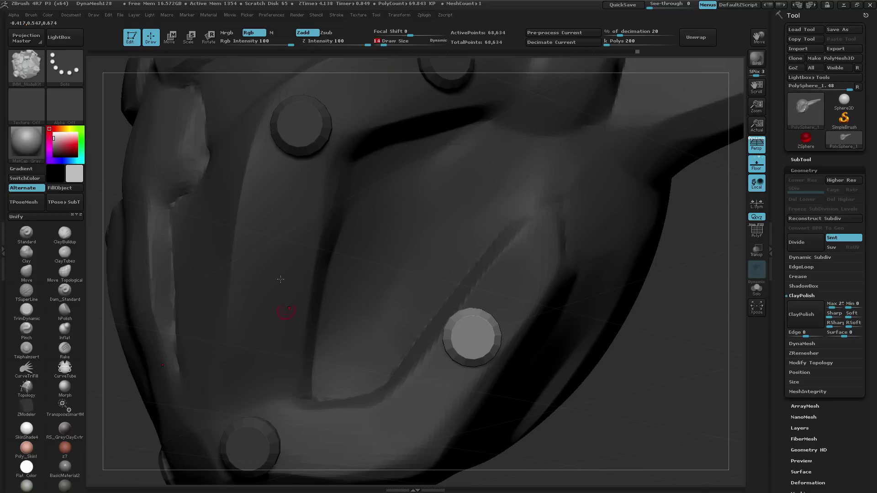
drag(264, 206, 275, 222)
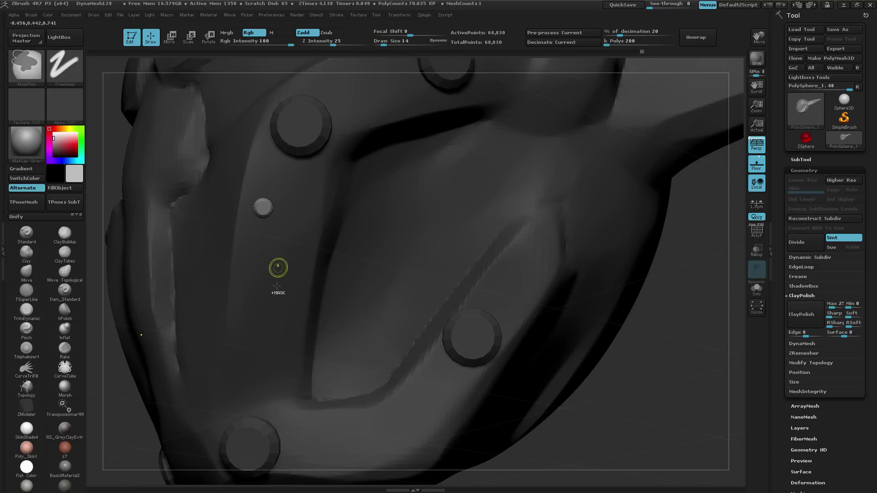
drag(255, 298, 263, 308)
drag(299, 235, 305, 249)
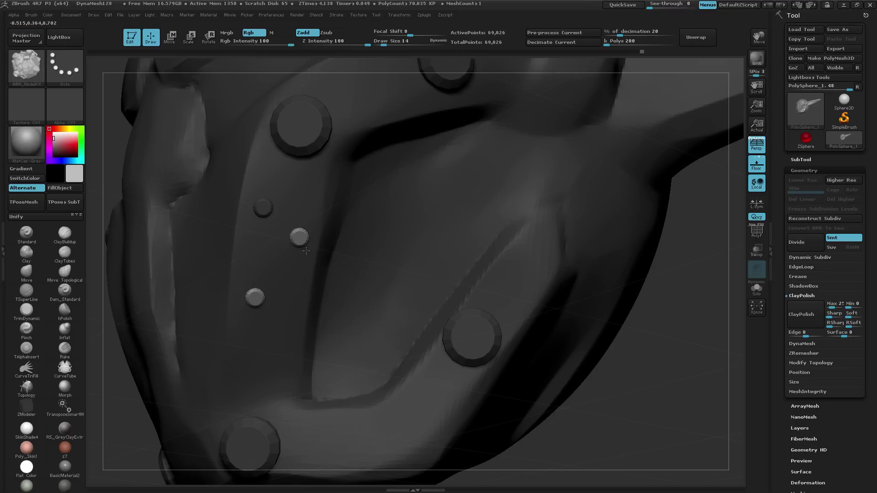
drag(289, 310, 296, 321)
drag(280, 221, 287, 232)
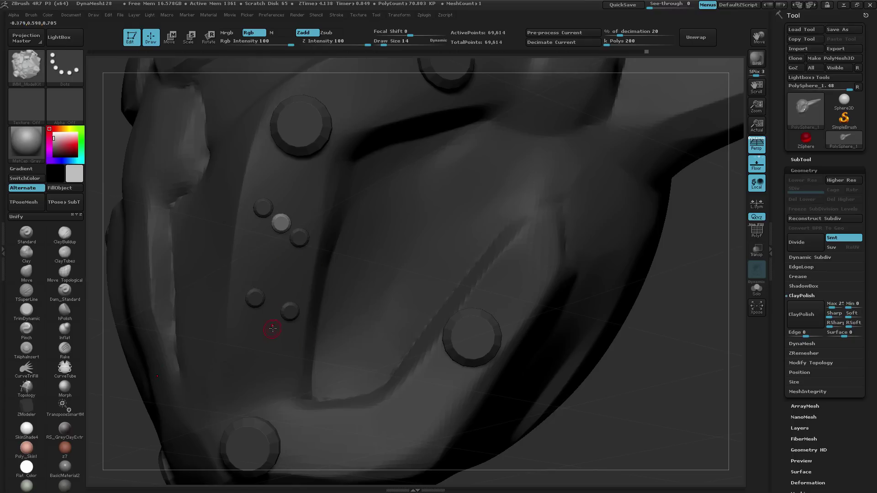
drag(256, 256, 264, 263)
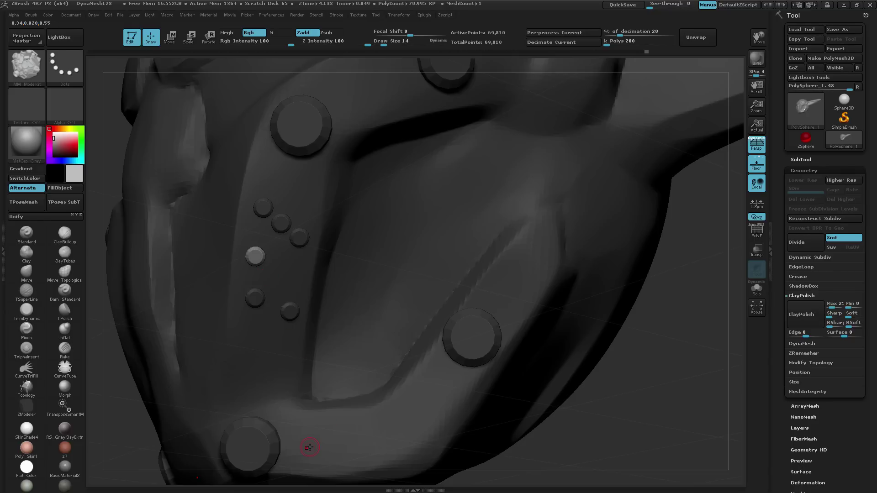
key(ctrl+z)
key(ctrl+z)
key(ctrl+z)
key(ctrl+z)
key(ctrl+z)
key(ctrl+z)
key(ctrl+z)
drag(389, 45, 390, 44)
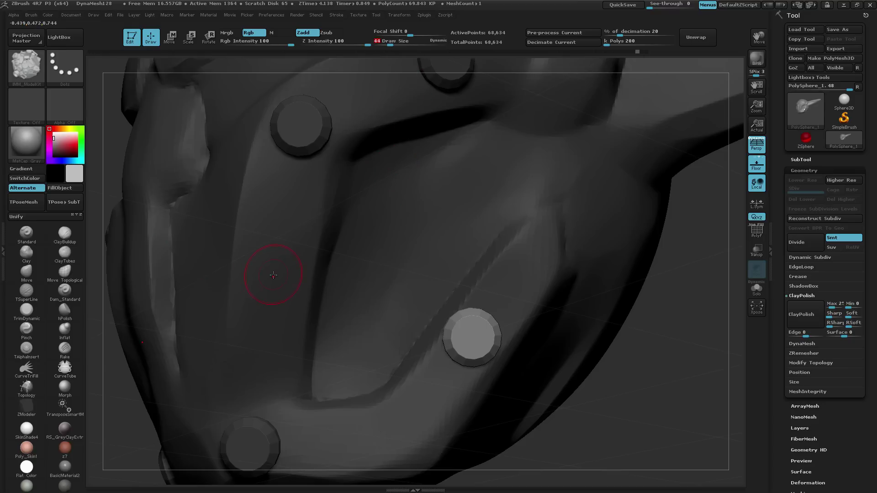
Insert a larger bolt on the cheek panel, then zoom out and orbit in on the upper dome
drag(274, 277, 283, 296)
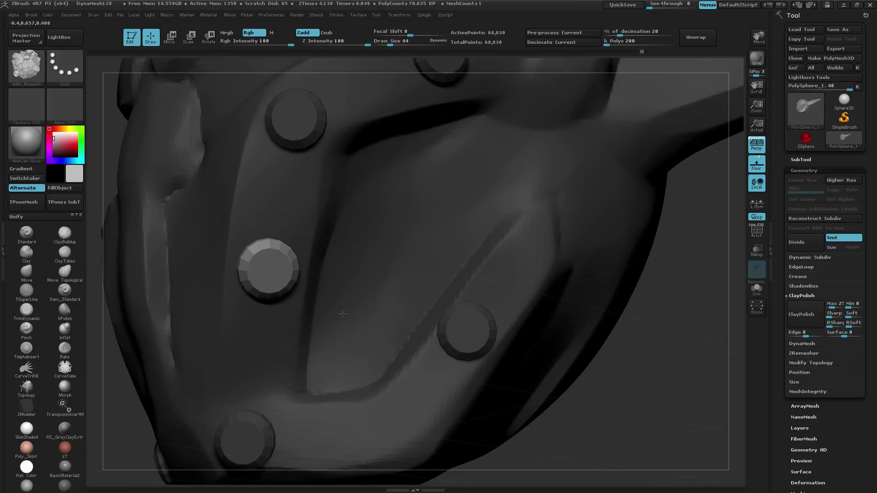
scroll(320, 283, down, 3)
scroll(388, 229, down, 2)
drag(379, 207, 446, 324)
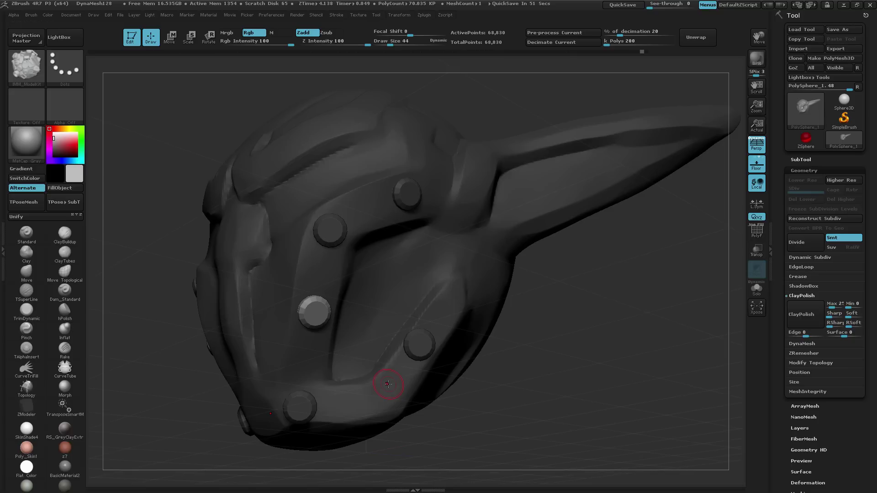
mouse_move(391, 254)
alt+mouse_down()
mouse_move(365, 139)
mouse_move(333, 254)
mouse_move(402, 284)
mouse_move(356, 237)
mouse_move(441, 296)
mouse_move(381, 238)
alt+mouse_up()
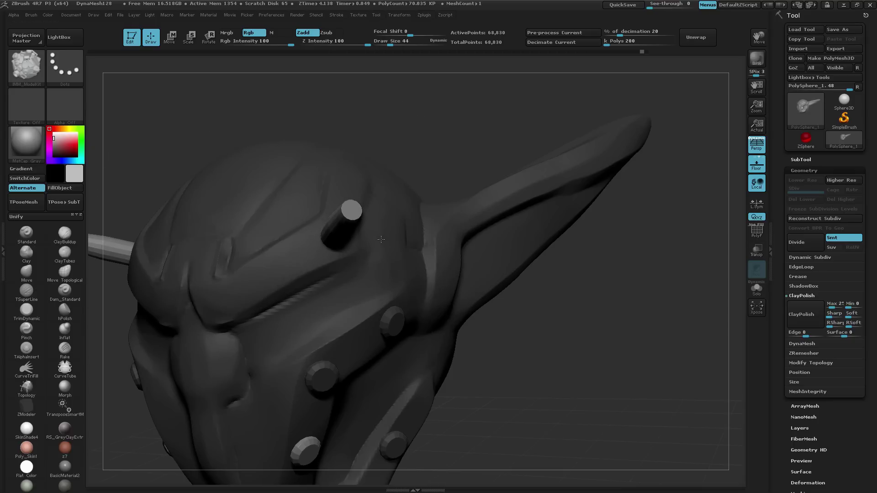
Insert a mirrored bolt disc pair on the upper front panel, resized larger, and view it from the front
drag(381, 240, 381, 252)
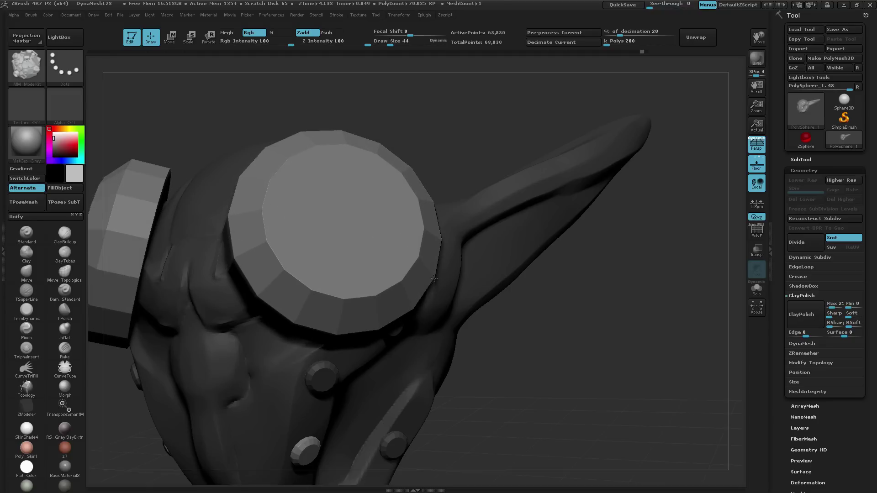
drag(337, 233, 349, 238)
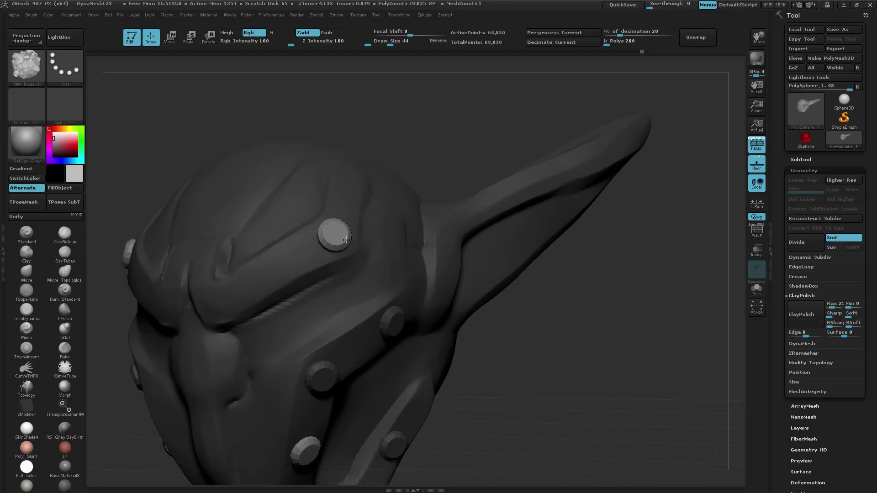
drag(342, 237, 344, 241)
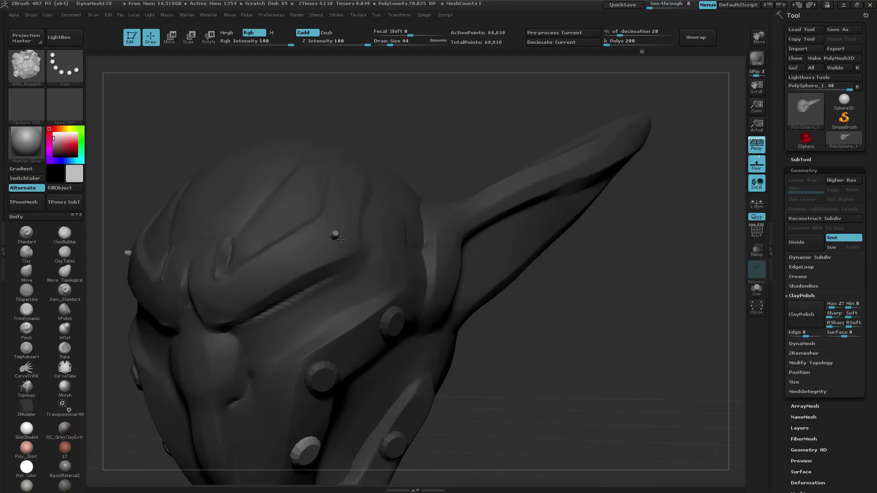
drag(343, 241, 347, 246)
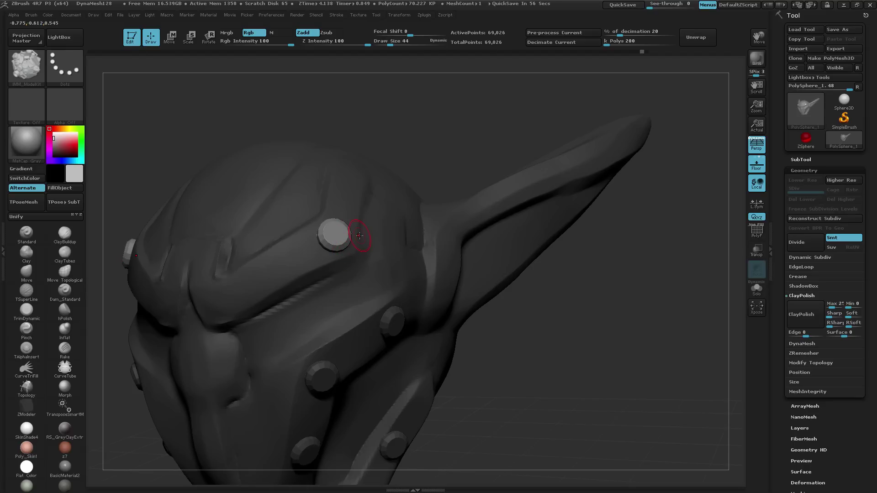
key(ctrl+z)
mouse_move(329, 235)
mouse_down()
mouse_move(358, 246)
mouse_move(370, 224)
mouse_move(352, 241)
mouse_move(336, 221)
mouse_move(355, 228)
mouse_up()
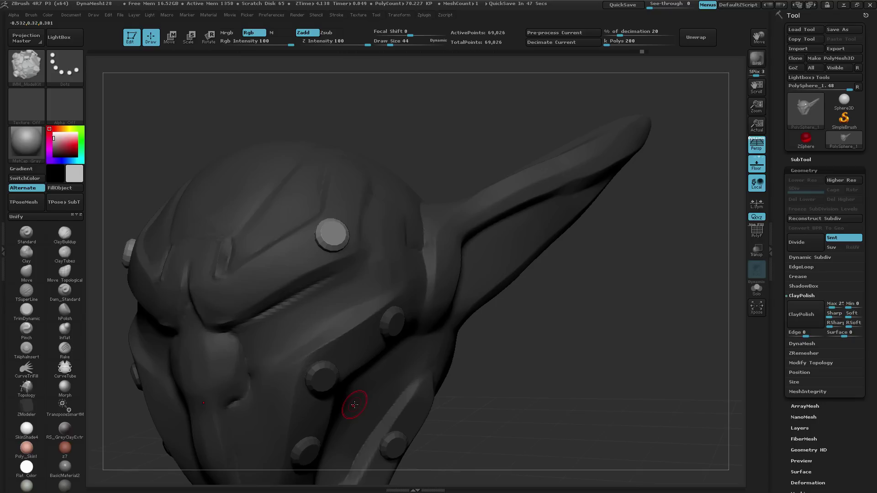
mouse_move(354, 404)
mouse_down()
mouse_move(425, 236)
mouse_move(386, 196)
mouse_move(395, 217)
mouse_up()
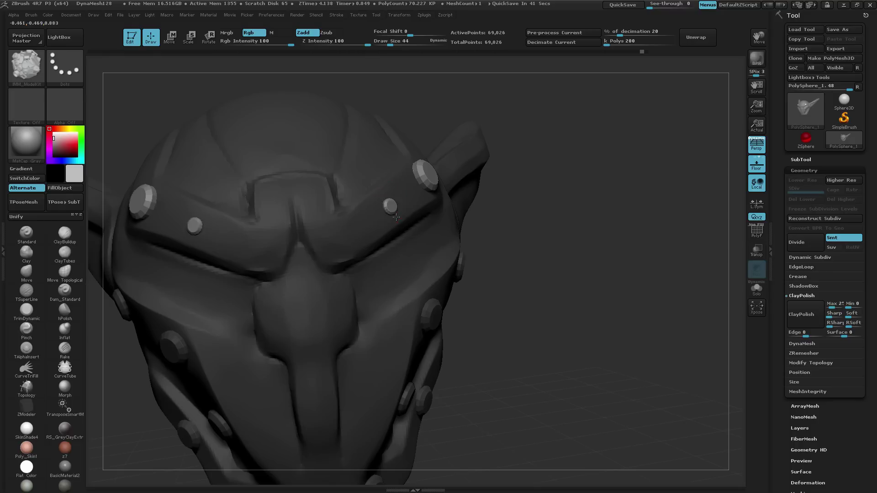
drag(466, 219, 449, 190)
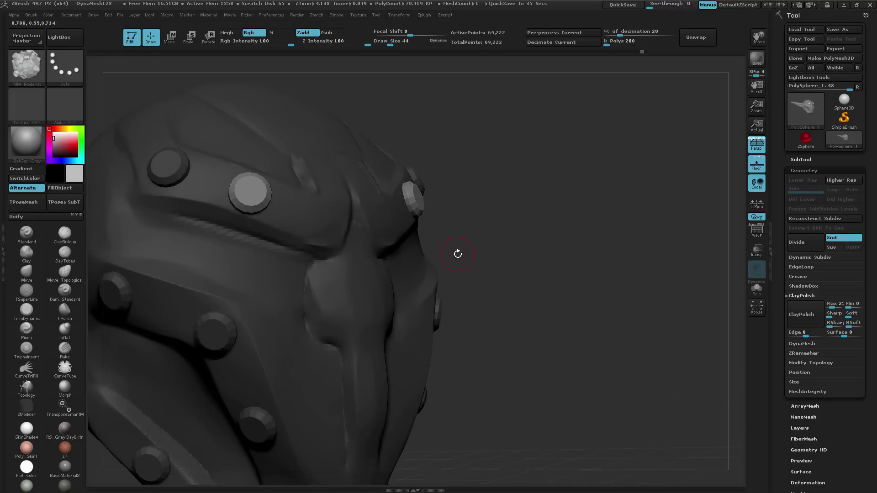
Adjust the insert brush's Depth Imbed, trying 6 before settling on 36
click(31, 15)
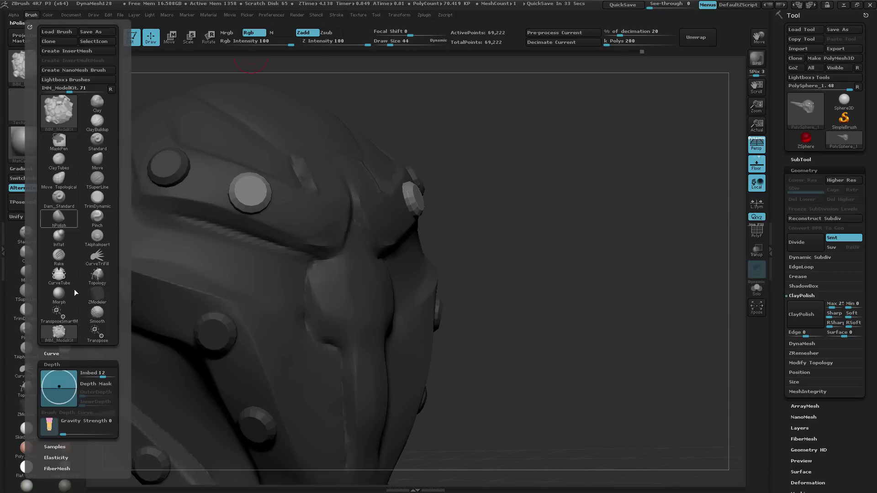
scroll(116, 284, down, 3)
scroll(116, 284, down, 1)
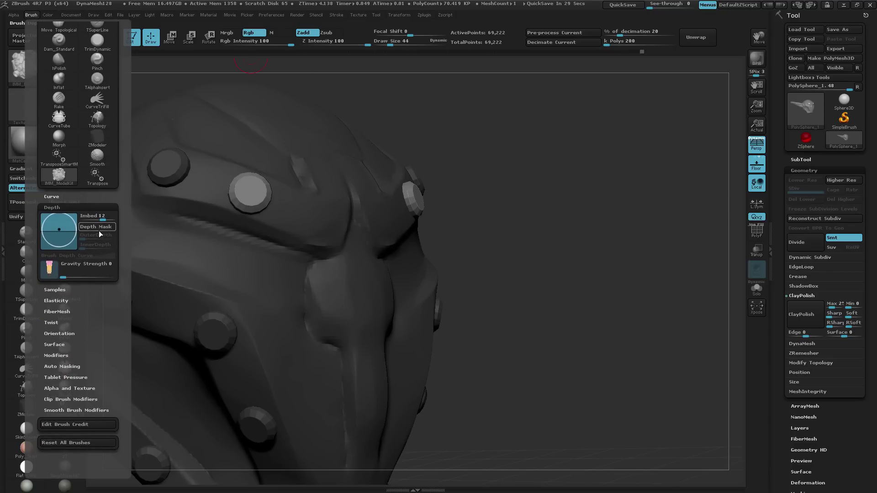
drag(64, 225, 59, 223)
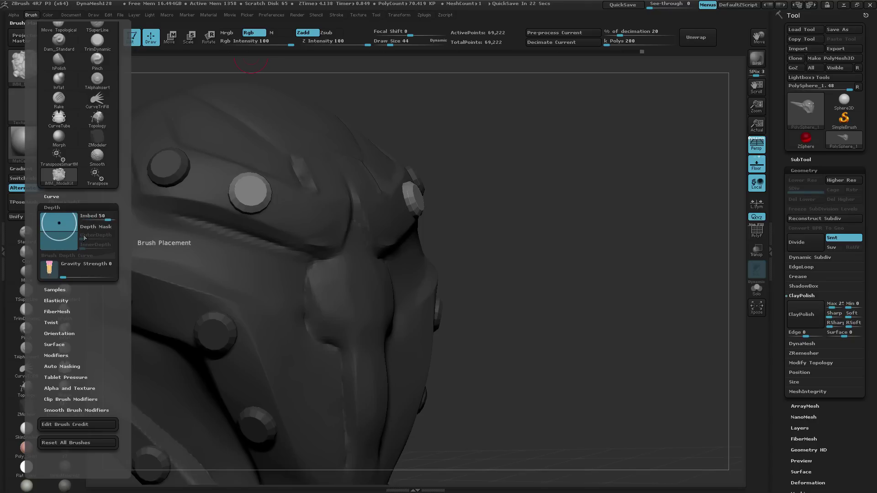
drag(66, 225, 66, 236)
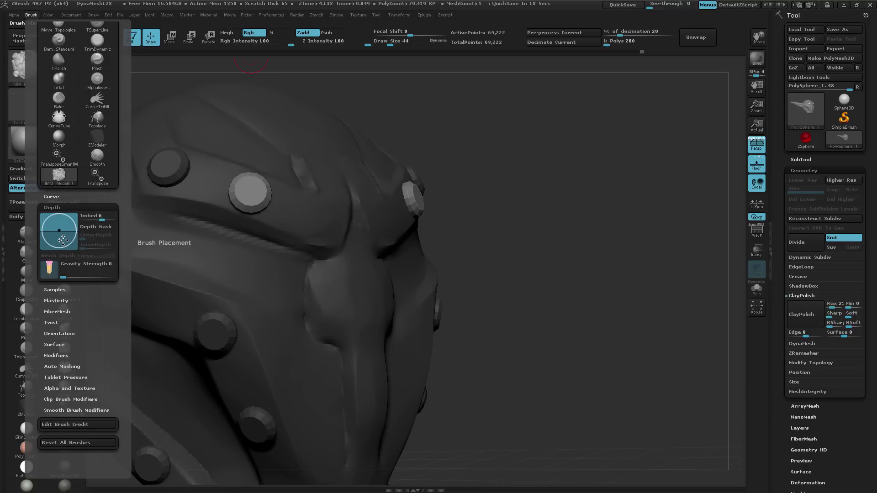
drag(56, 224, 61, 228)
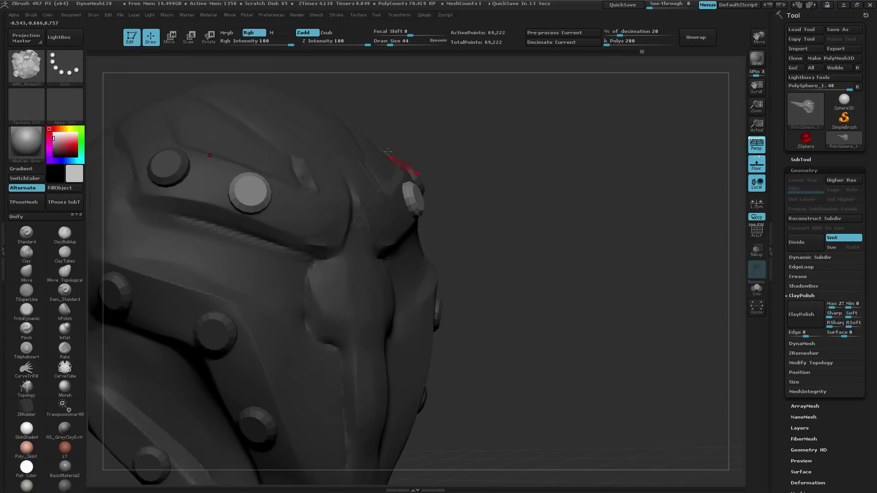
Fine-tune the embed depth and insert a mirrored bolt pair near the helmet top
click(31, 15)
drag(61, 387, 64, 382)
drag(334, 120, 340, 105)
drag(402, 151, 428, 124)
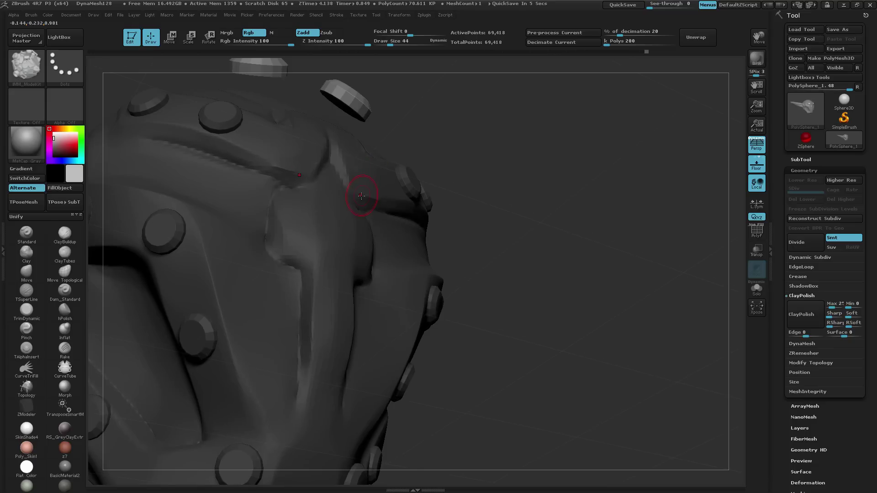
key(f)
drag(402, 133, 158, 56)
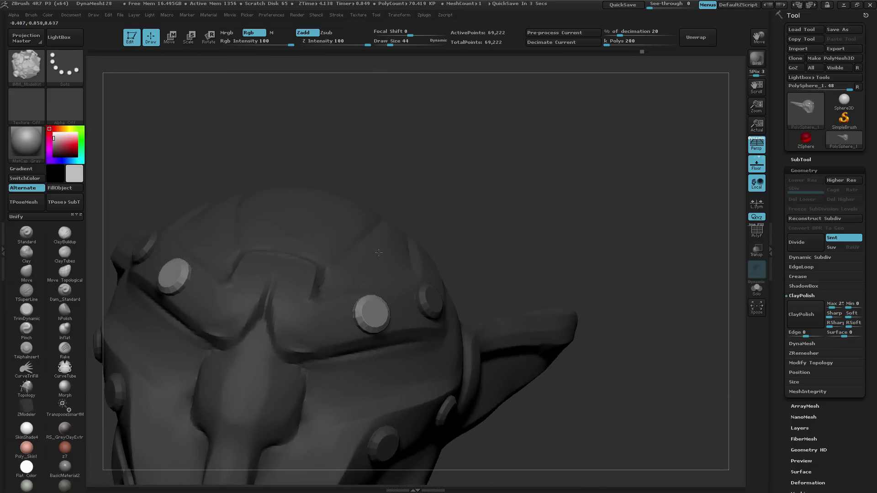
Try a large bolt pair at embed depth -13, undo it, and reset depth to 9
click(30, 15)
drag(64, 381, 68, 402)
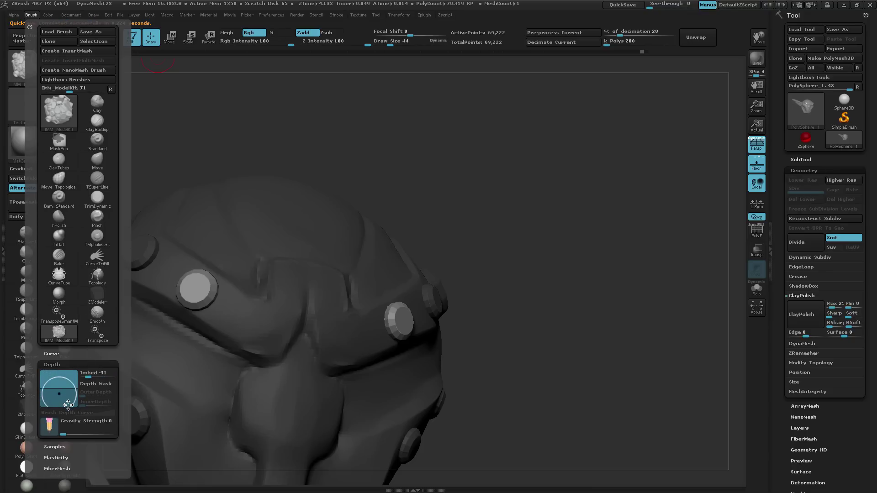
drag(335, 219, 355, 288)
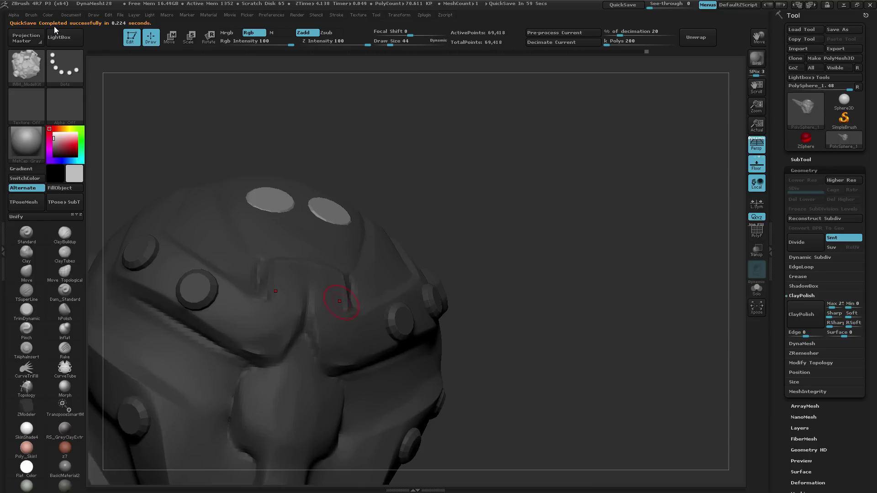
key(ctrl+z)
click(31, 15)
drag(63, 391, 63, 395)
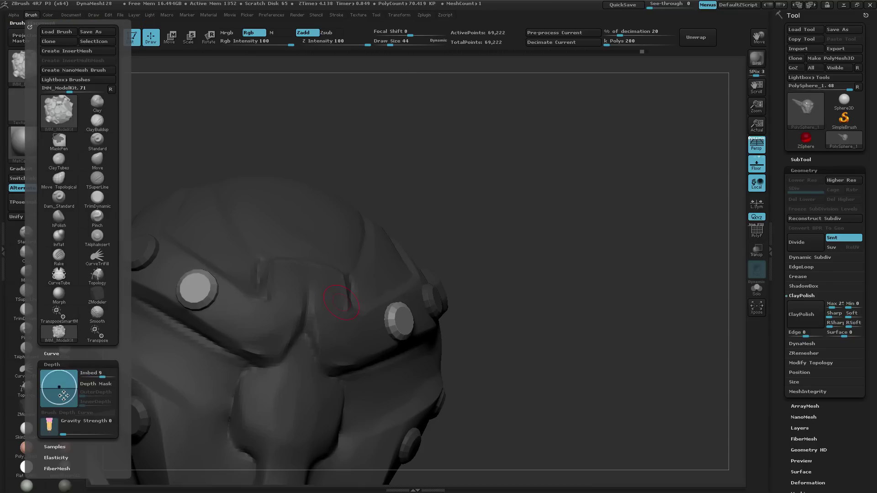
Insert two more mirrored bolt pairs on the top panel and stack smaller inner discs on them
drag(379, 211, 385, 257)
click(385, 258)
click(365, 281)
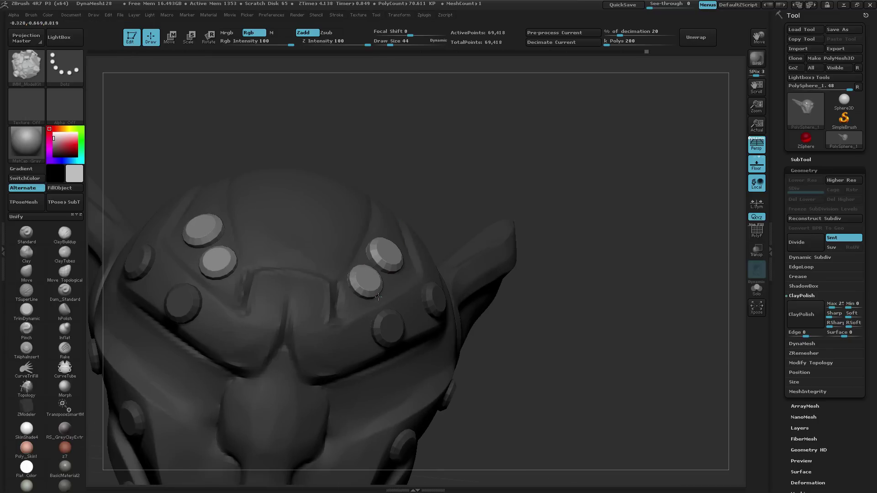
drag(502, 348, 571, 338)
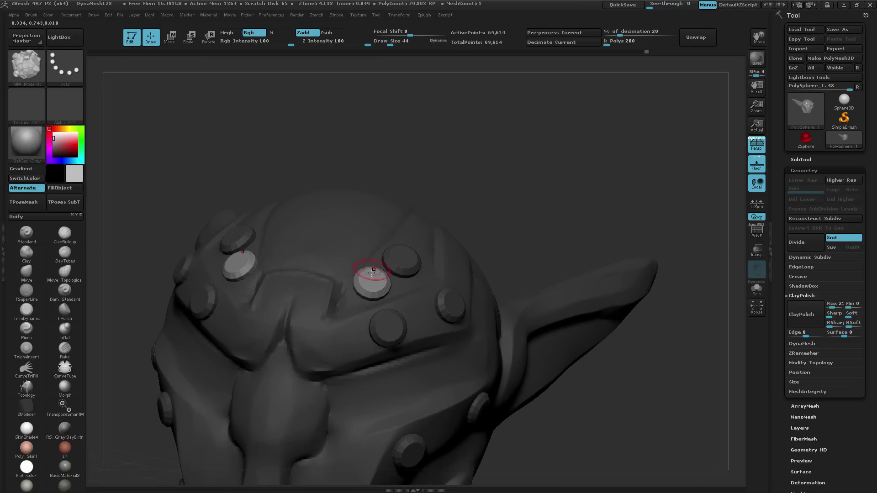
drag(373, 281, 379, 291)
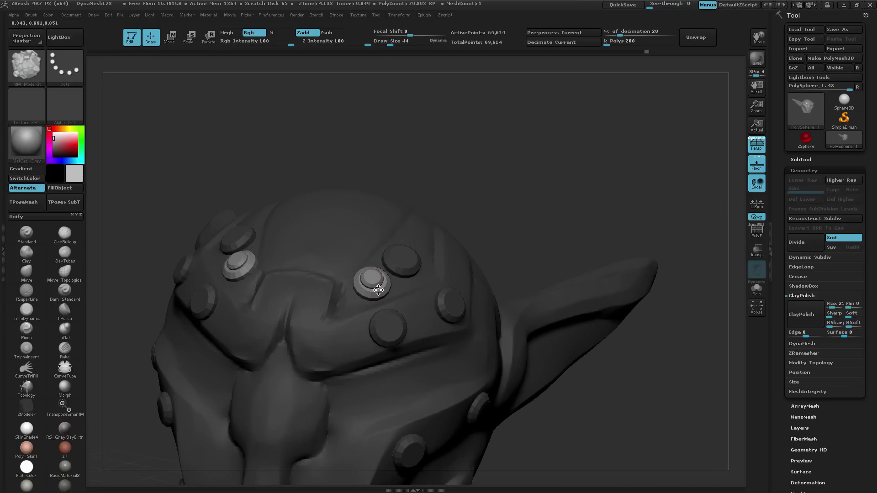
right_drag(426, 262, 434, 297)
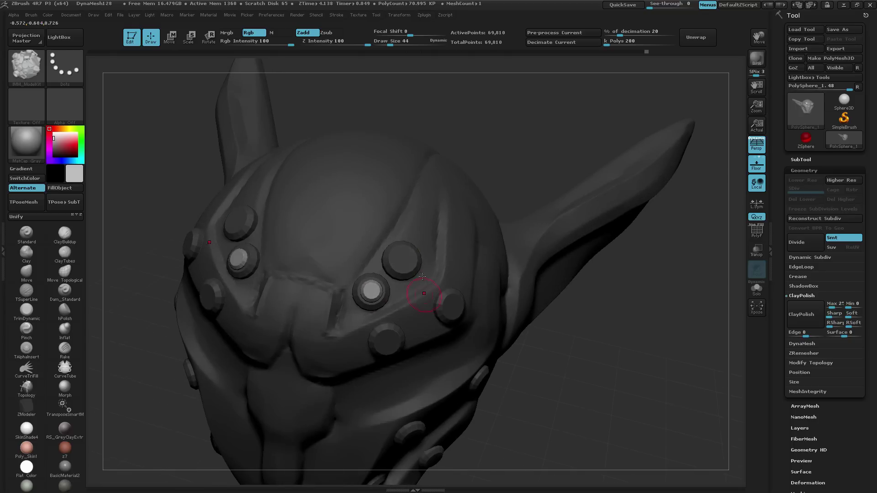
drag(409, 265, 415, 270)
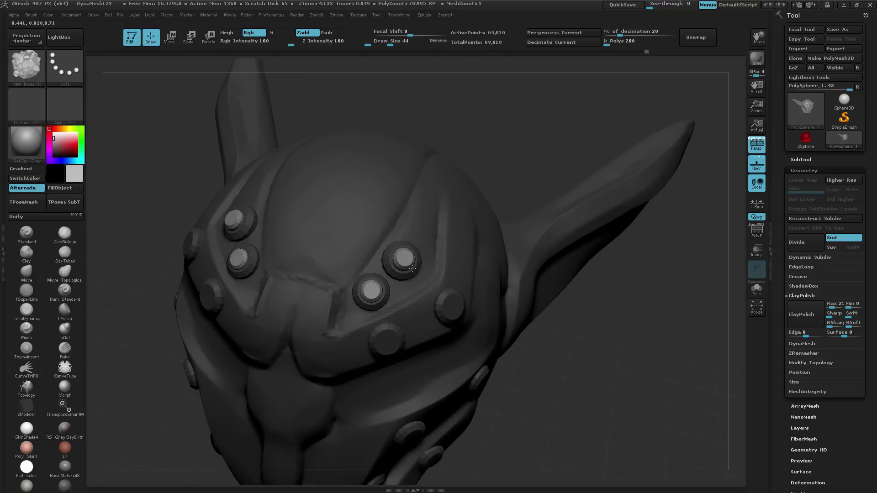
mouse_move(402, 261)
right_down()
mouse_move(450, 239)
mouse_move(497, 273)
right_up()
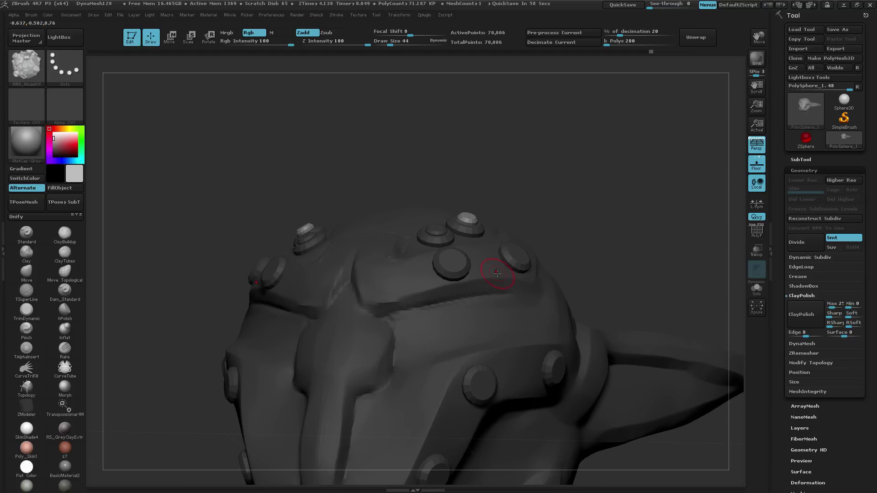
Check the brush settings, zoom onto the top bolts, and switch to Move to transpose one
click(31, 15)
scroll(110, 360, down, 3)
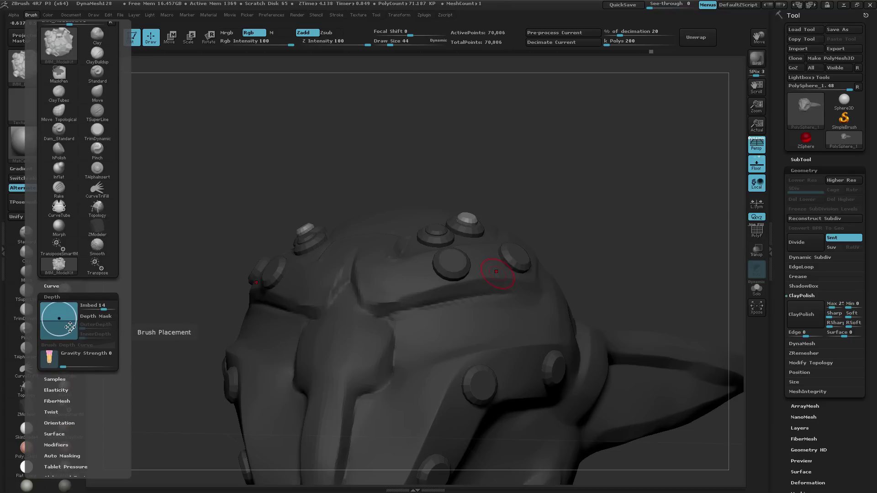
mouse_move(497, 248)
mouse_down()
mouse_move(411, 195)
mouse_move(453, 211)
mouse_move(460, 225)
mouse_up()
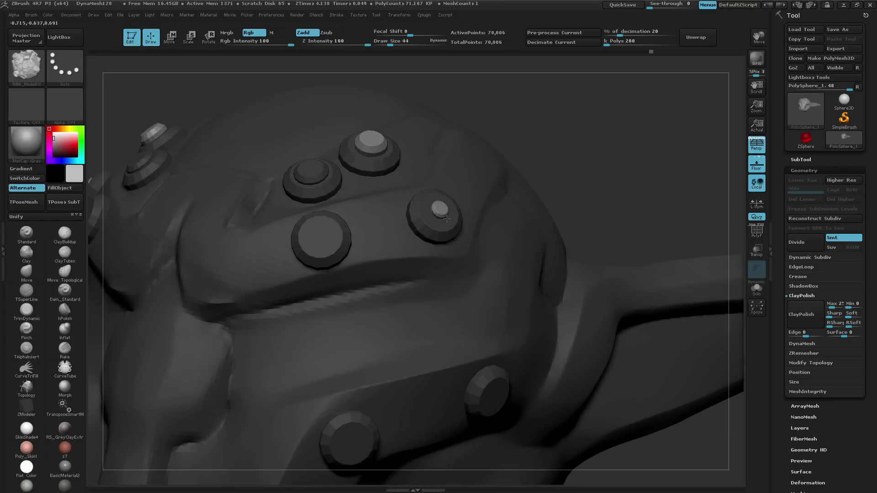
mouse_move(504, 274)
mouse_down()
mouse_move(513, 215)
mouse_move(527, 227)
mouse_move(576, 188)
mouse_move(498, 197)
mouse_move(528, 205)
mouse_move(528, 194)
mouse_move(484, 165)
mouse_up()
click(172, 36)
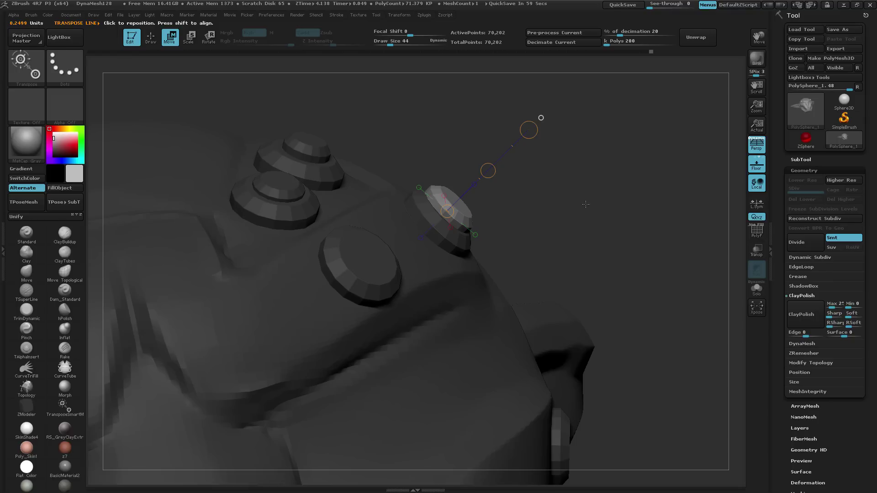
Shift the stacked forehead bolt and scale up its cap with the transpose line
drag(488, 171, 488, 173)
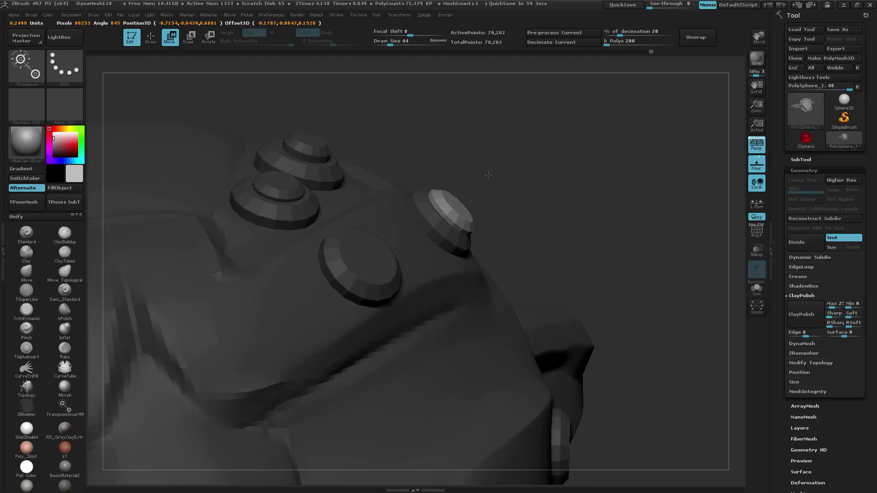
mouse_move(487, 170)
mouse_down()
mouse_move(500, 278)
mouse_move(505, 211)
mouse_move(481, 148)
mouse_move(506, 94)
mouse_up()
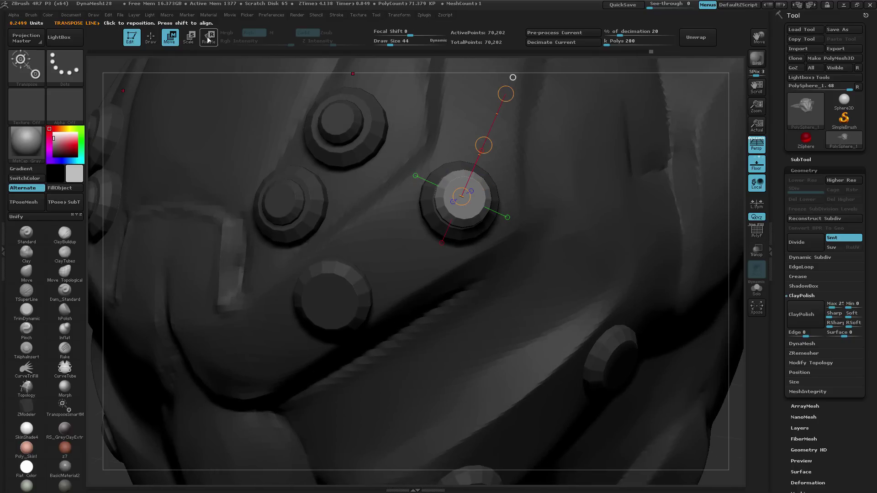
click(189, 36)
click(507, 96)
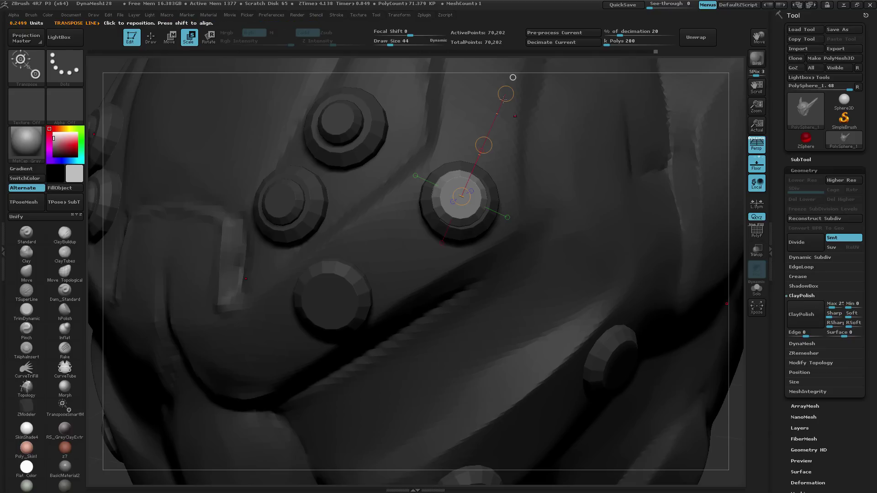
drag(504, 98, 507, 87)
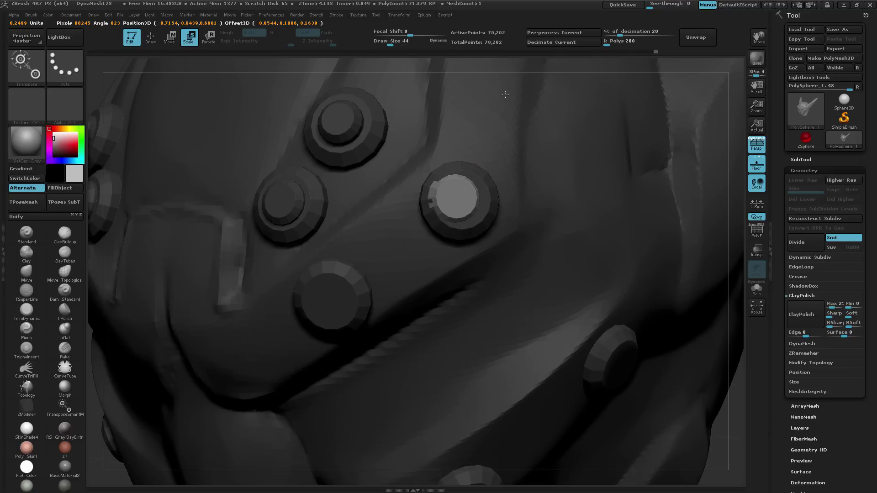
Push the bolt cap outward along its axis, zoom out to the whole head, and return to Draw
click(170, 36)
mouse_move(639, 187)
mouse_down()
mouse_move(514, 188)
mouse_move(536, 190)
mouse_move(524, 227)
mouse_move(487, 202)
mouse_move(544, 245)
mouse_up()
drag(482, 215, 484, 215)
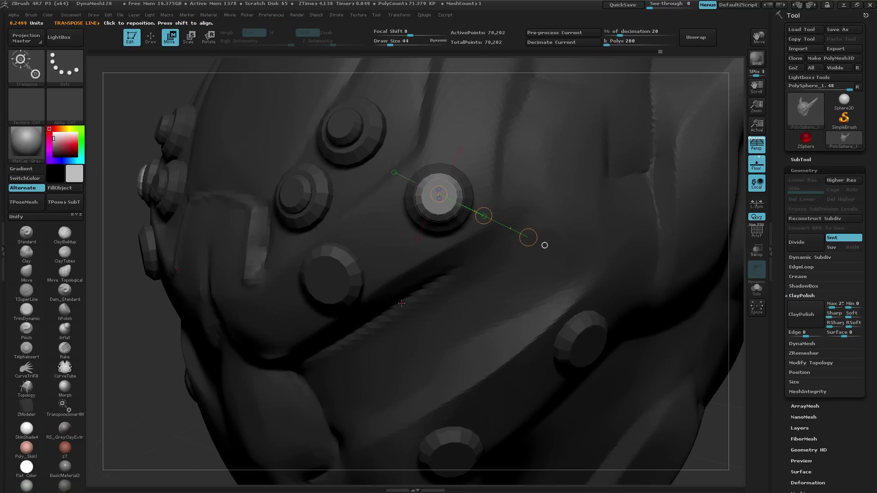
mouse_move(402, 303)
alt+mouse_down()
mouse_move(466, 198)
mouse_move(433, 266)
alt+mouse_up()
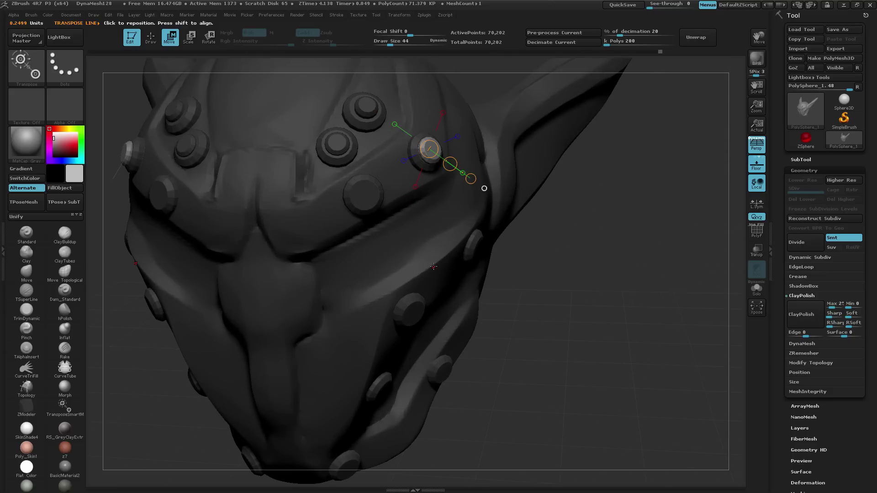
click(151, 36)
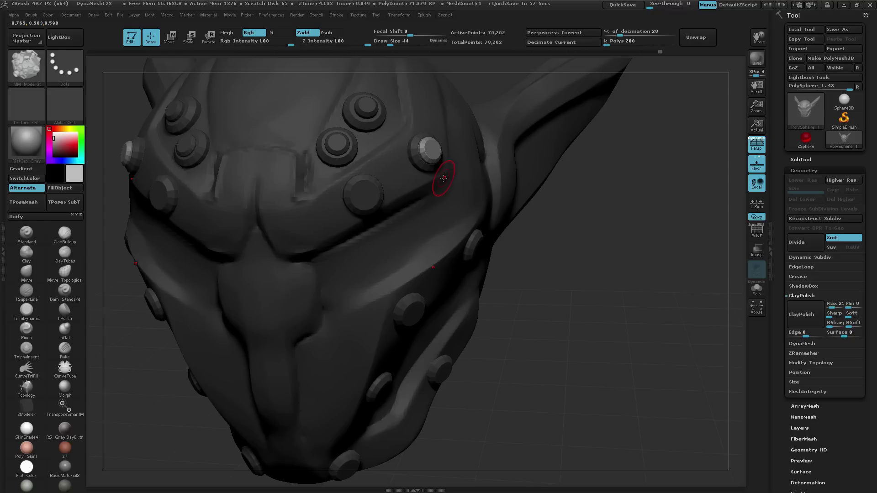
Split unmasked points into a second subtool, check both, and show polygroups in front view
click(800, 160)
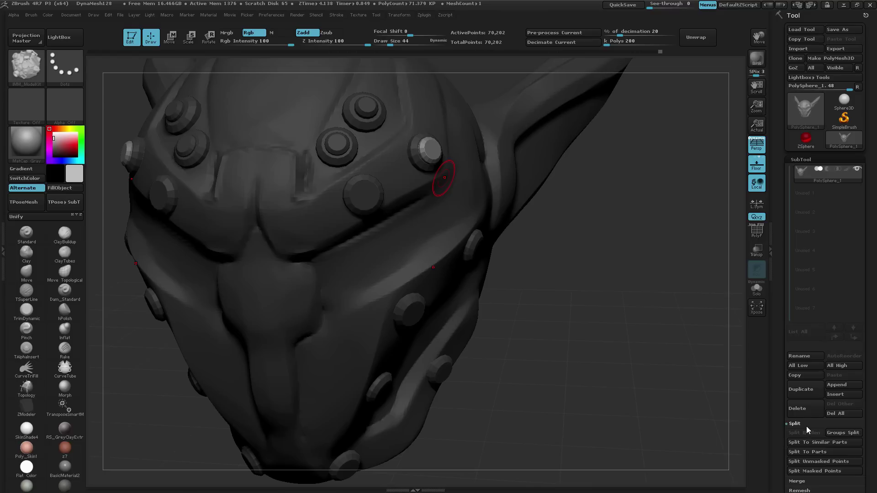
click(820, 461)
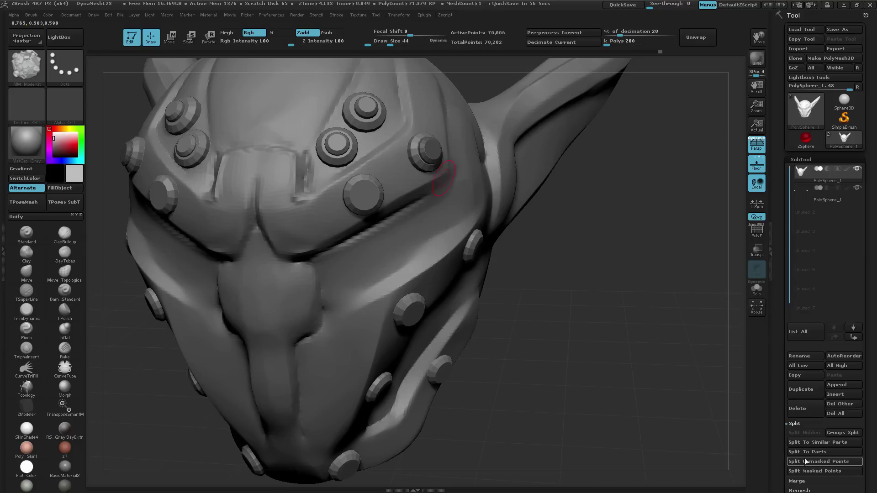
click(798, 201)
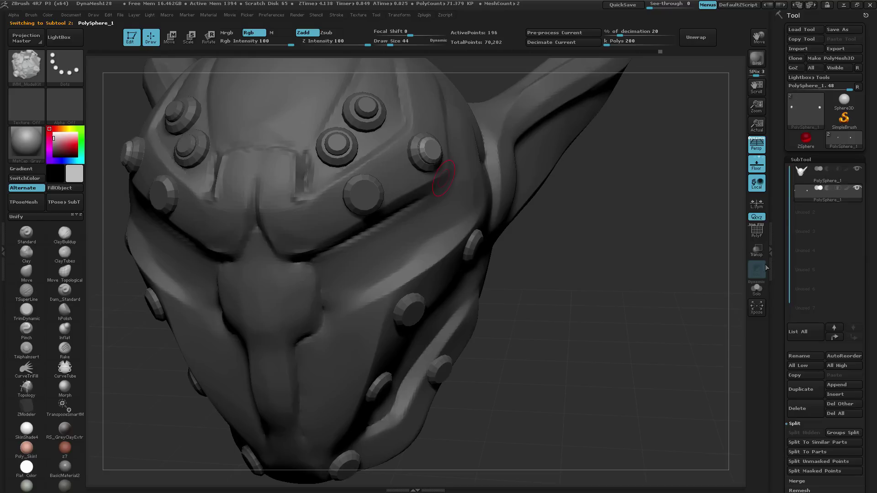
mouse_move(826, 196)
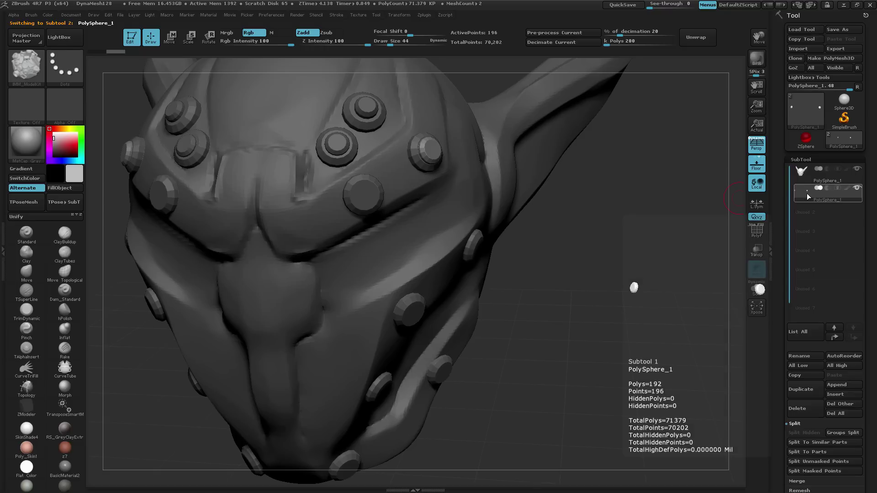
click(800, 172)
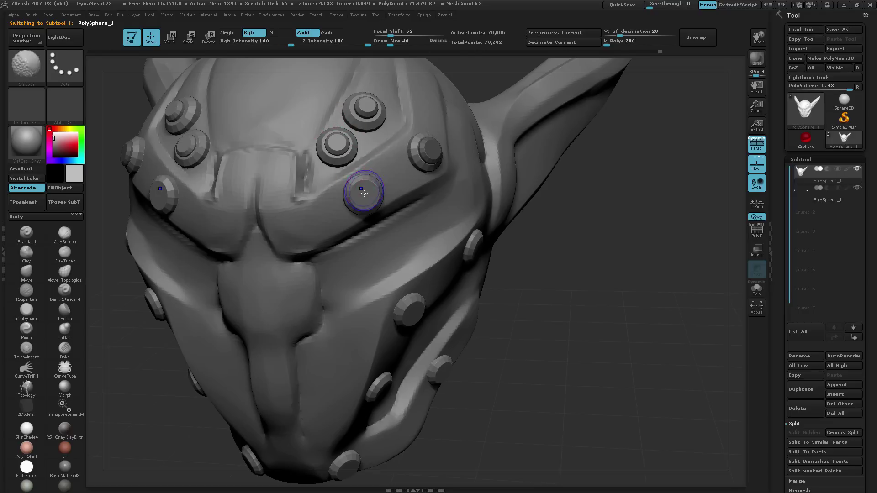
key(shift+f)
mouse_move(421, 253)
mouse_down()
mouse_move(440, 234)
mouse_move(410, 229)
mouse_up()
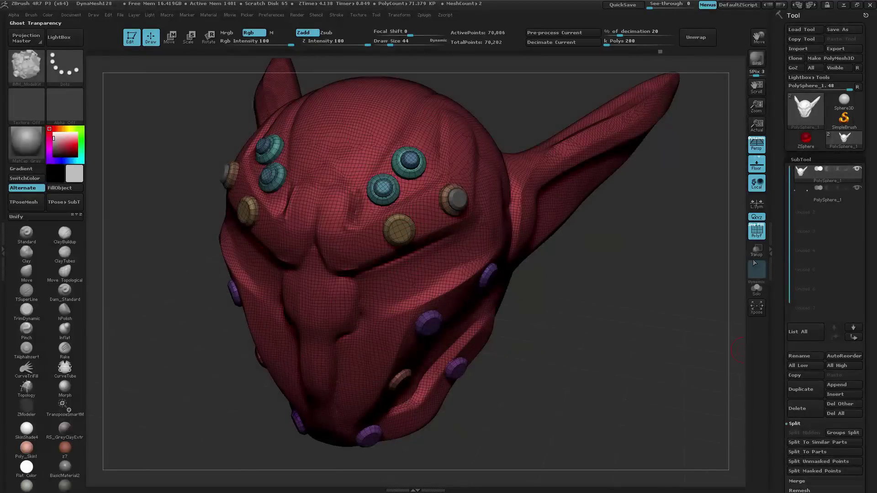
Toggle polygroup visibility and hide Subtool 2 until only the coloured bolt groups show
key(w)
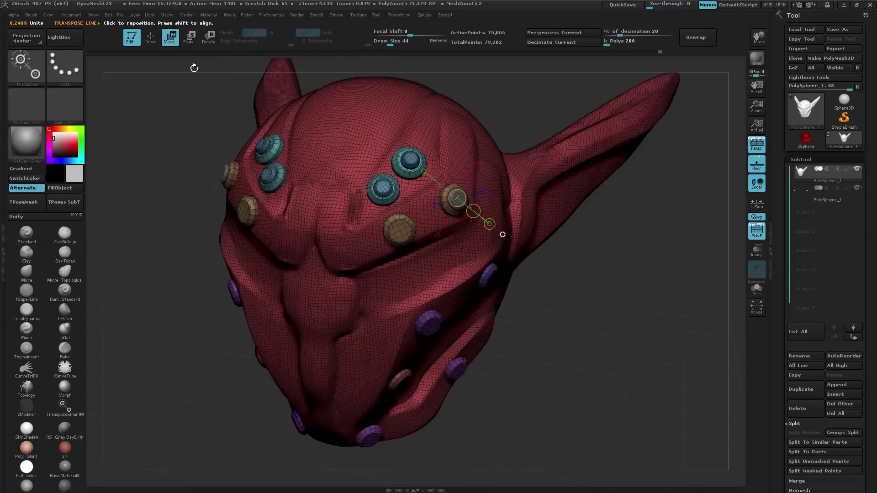
key(q)
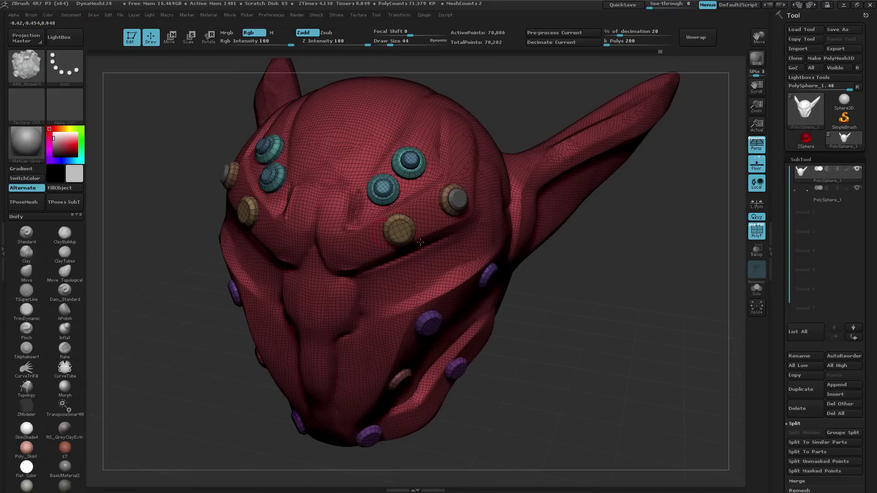
ctrl+shift+drag(493, 89, 393, 149)
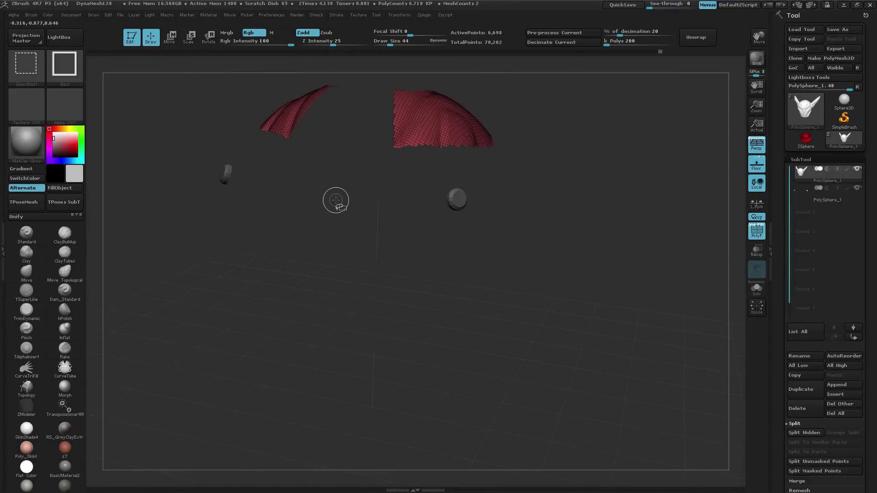
ctrl+shift+click(612, 182)
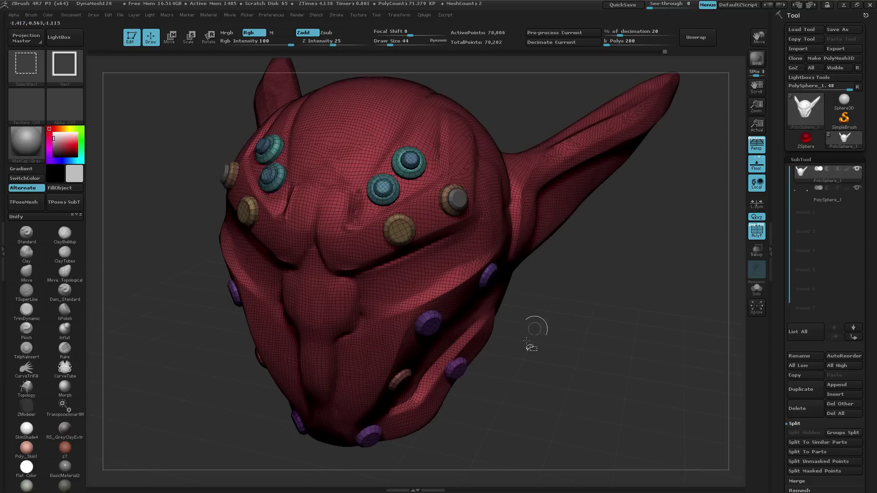
ctrl+shift+click(409, 167)
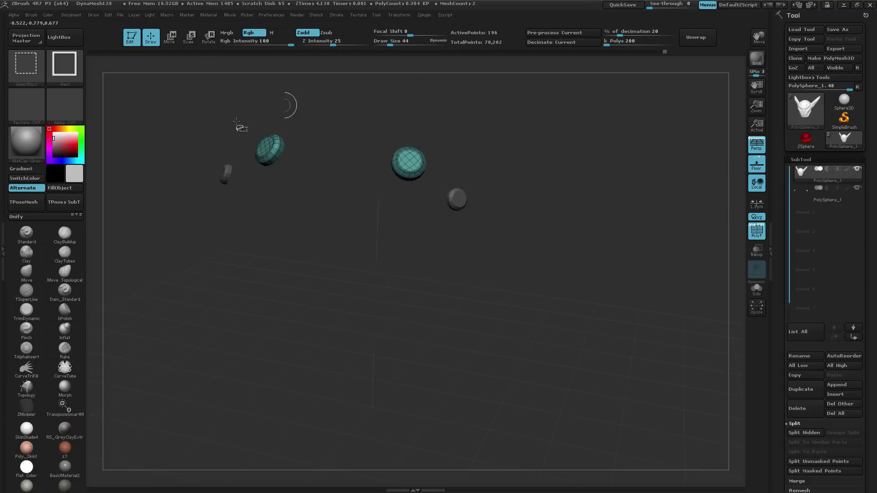
ctrl+shift+click(604, 201)
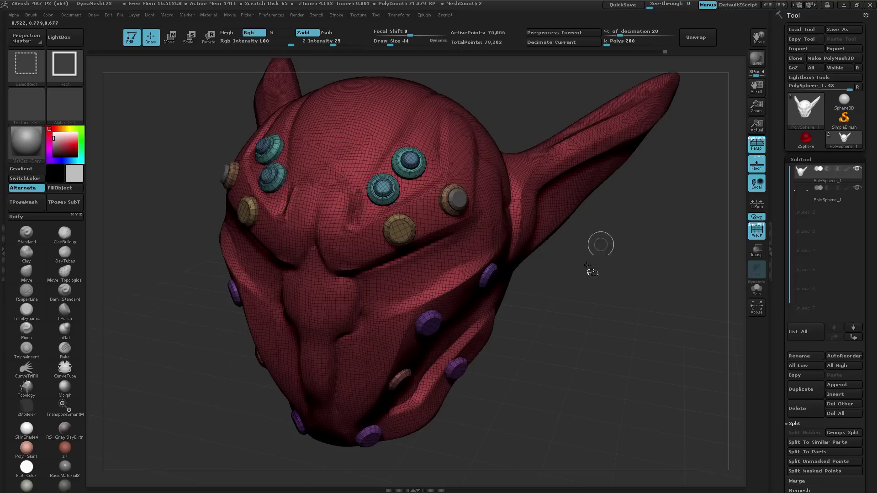
ctrl+shift+click(459, 123)
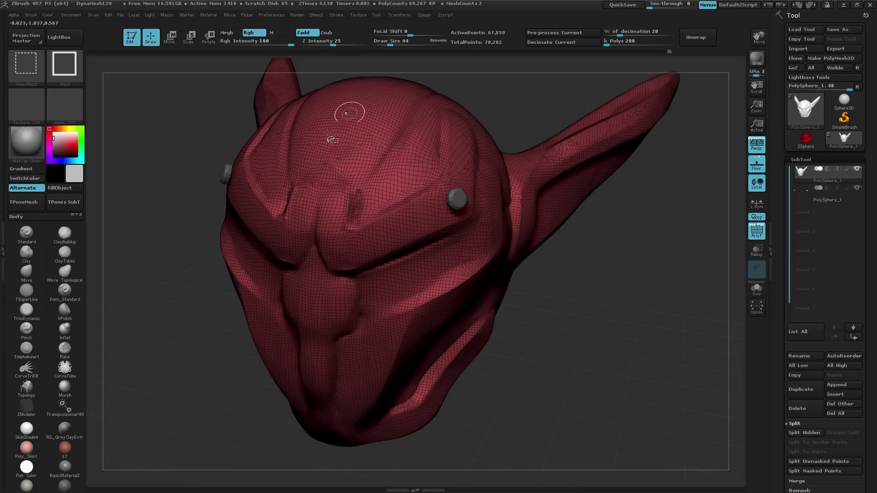
click(857, 188)
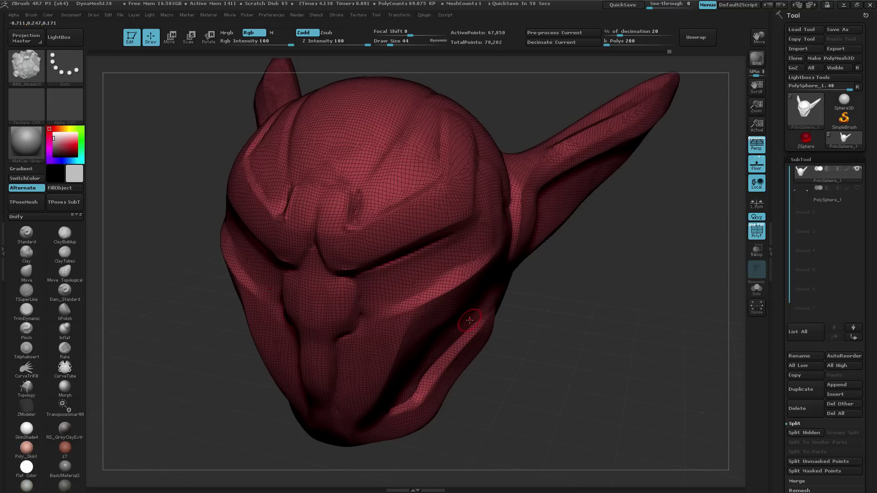
mouse_move(604, 300)
ctrl+shift+mouse_down()
mouse_move(652, 313)
mouse_move(658, 347)
ctrl+shift+mouse_up()
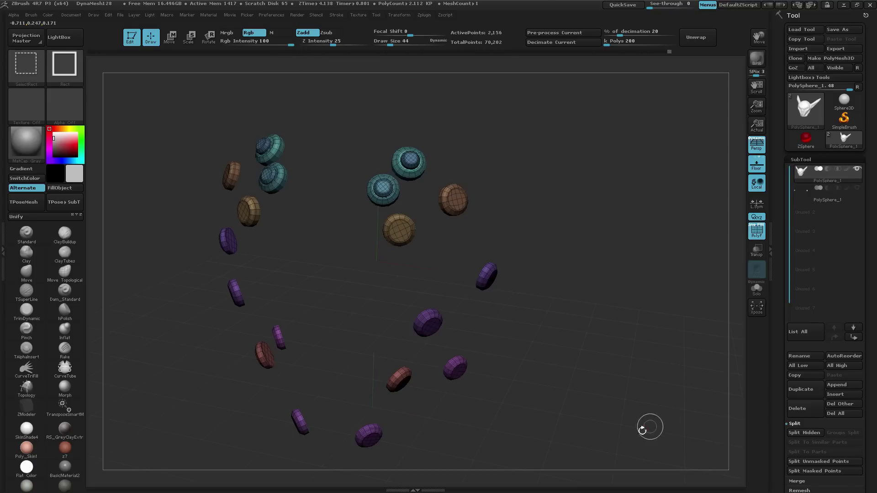
Hide the helmet shell to isolate the bolts, then use Split Hidden to make them their own subtool
mouse_move(562, 352)
mouse_down()
mouse_move(573, 319)
mouse_move(564, 329)
mouse_up()
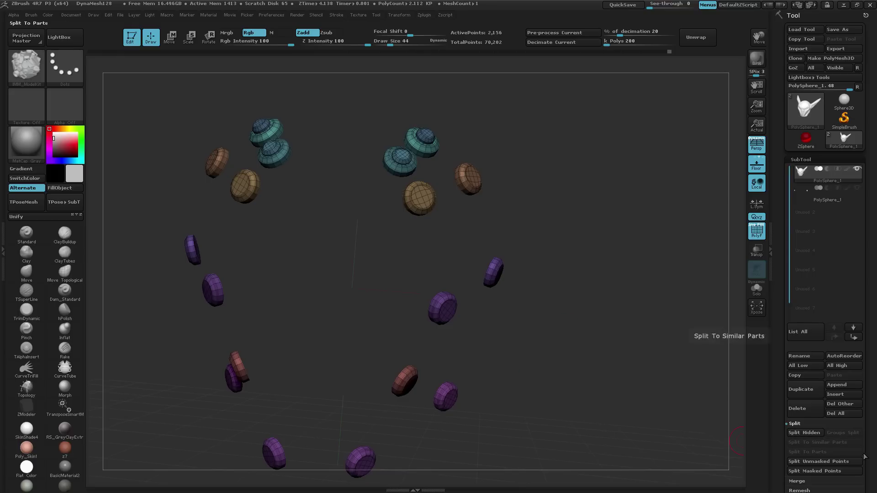
drag(785, 434, 786, 342)
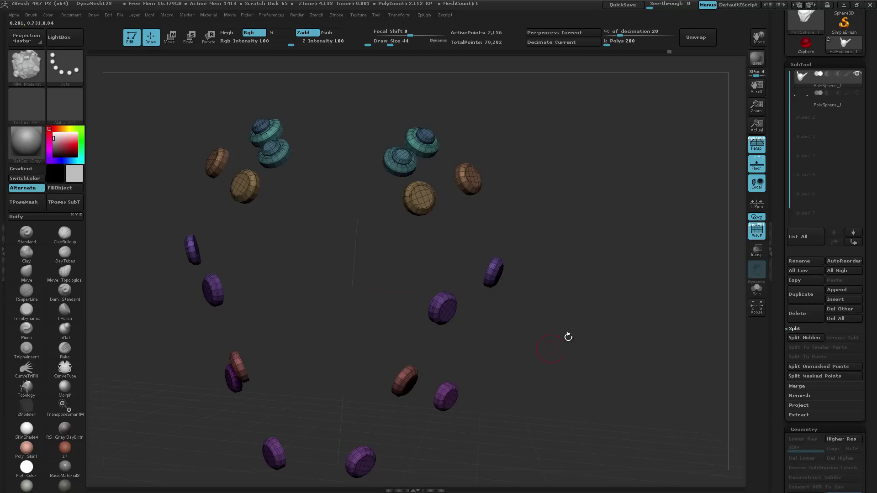
ctrl+shift+click(658, 258)
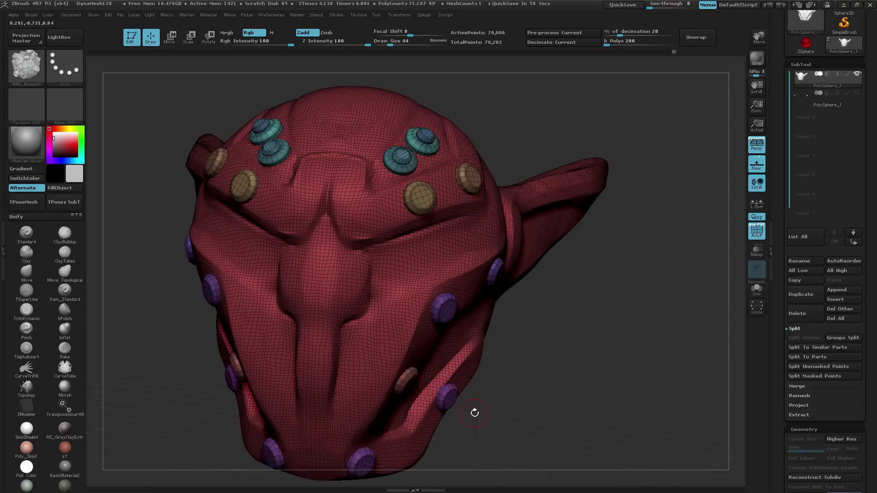
key(w)
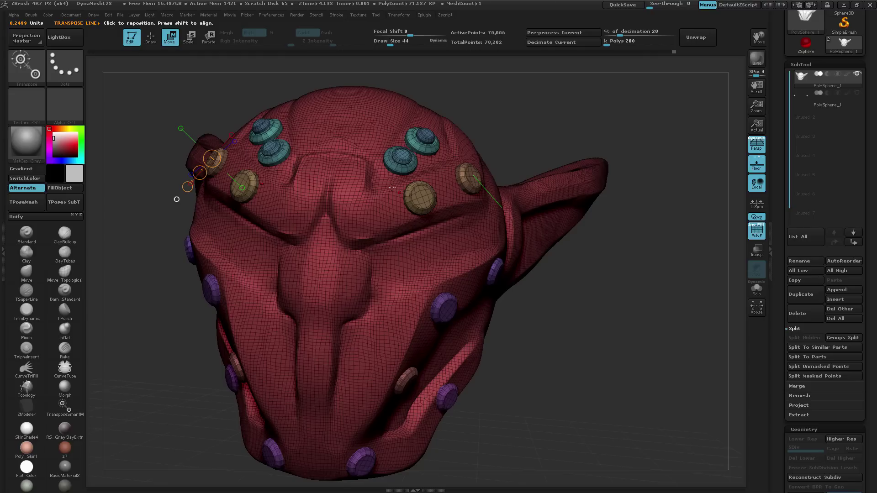
ctrl+drag(361, 123, 366, 87)
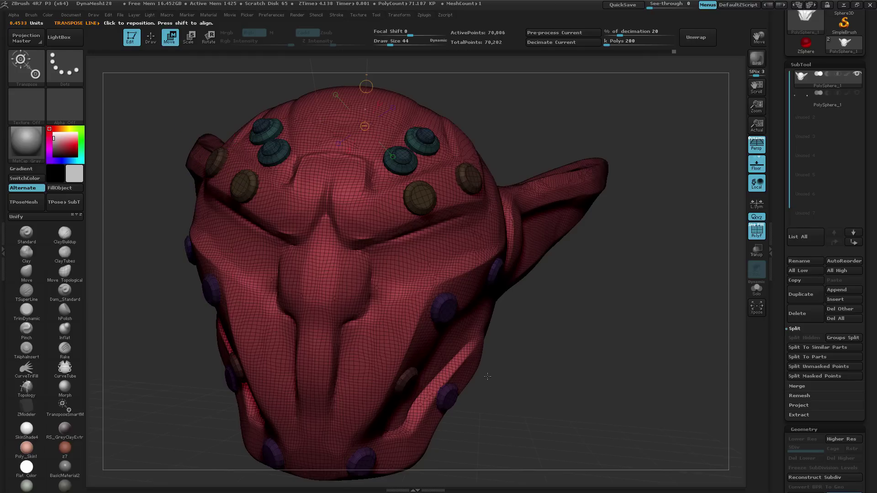
drag(487, 376, 438, 128)
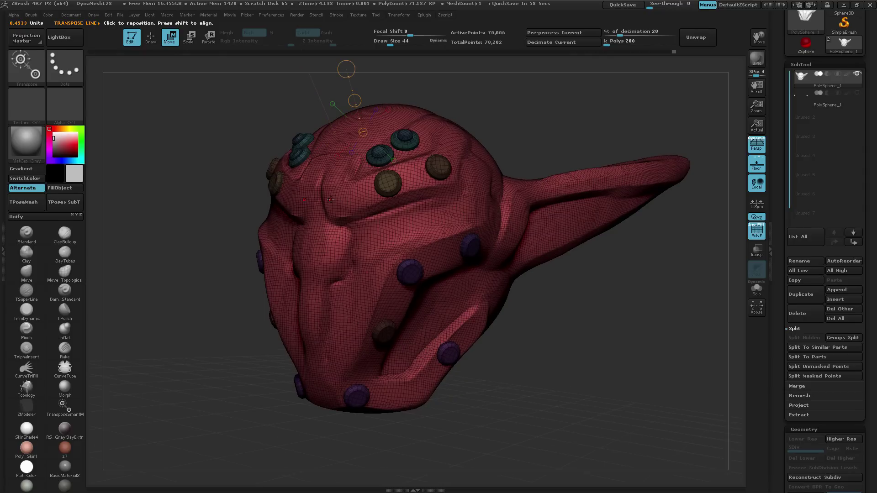
click(815, 366)
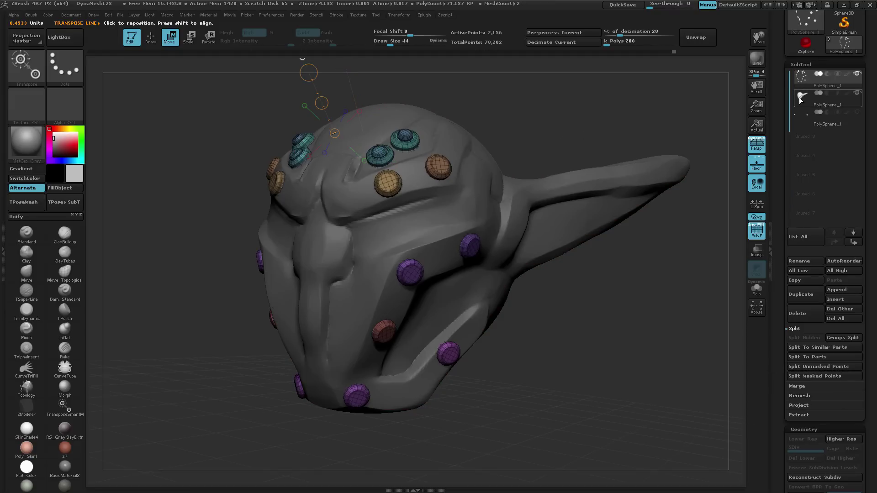
Select the third PolySphere_1 subtool, the small 196-point bolt piece
click(805, 112)
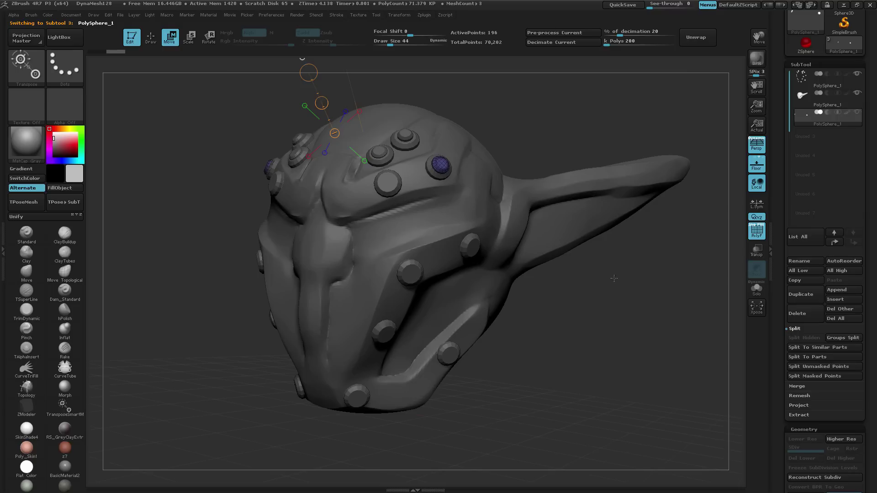